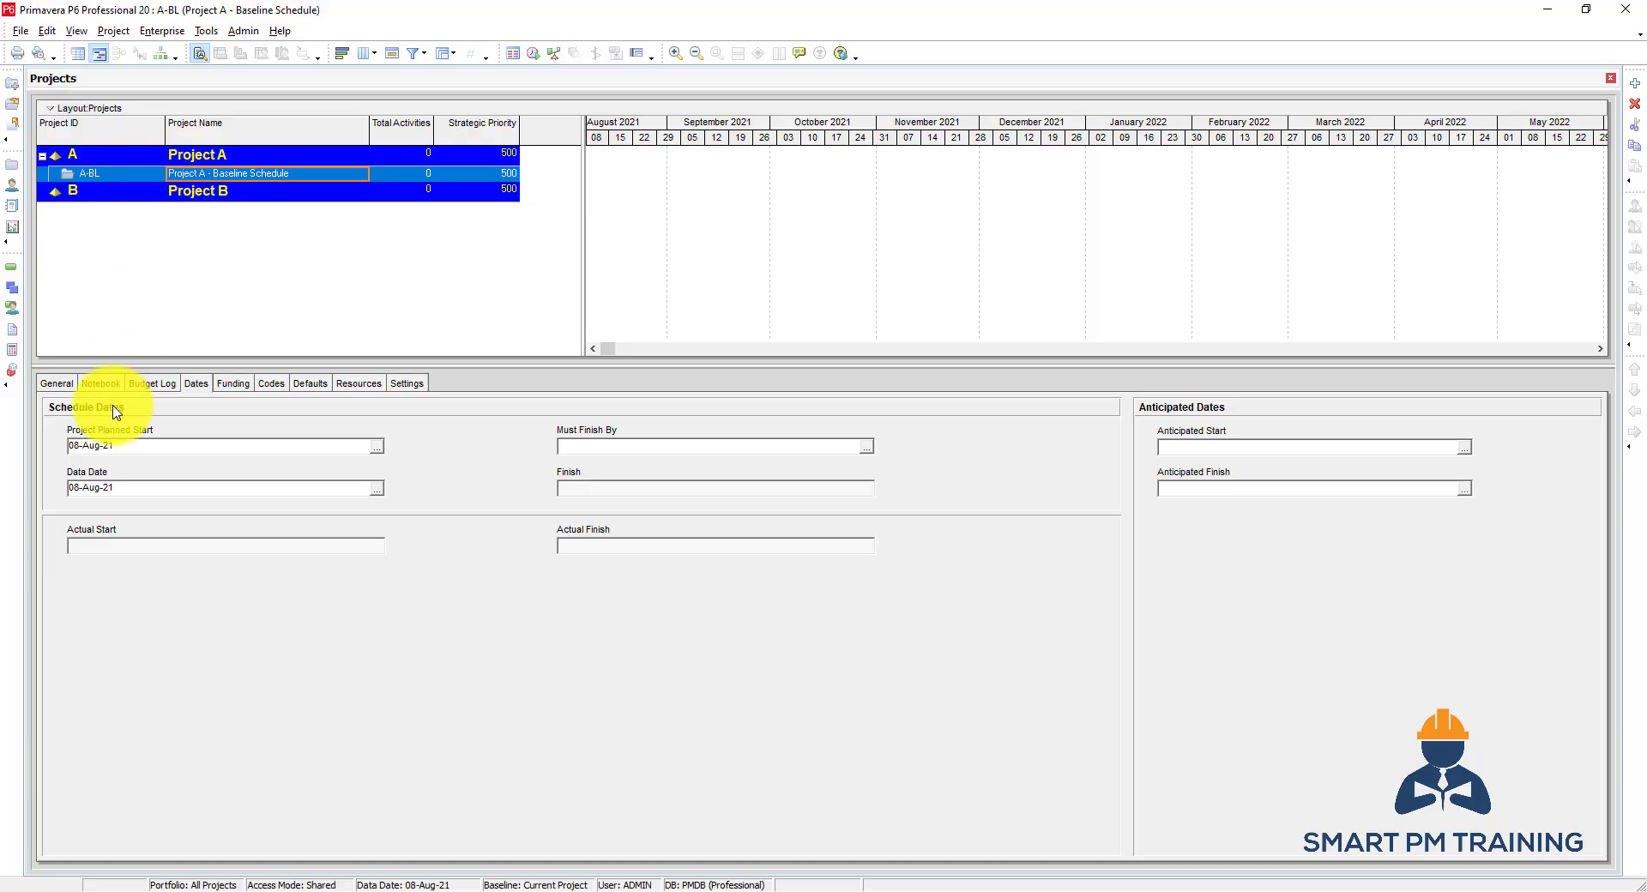
Set the A-BL project's status to Active and review the available responsible managers in the general details
{"action": "left_click", "coordinate": [51, 393]}
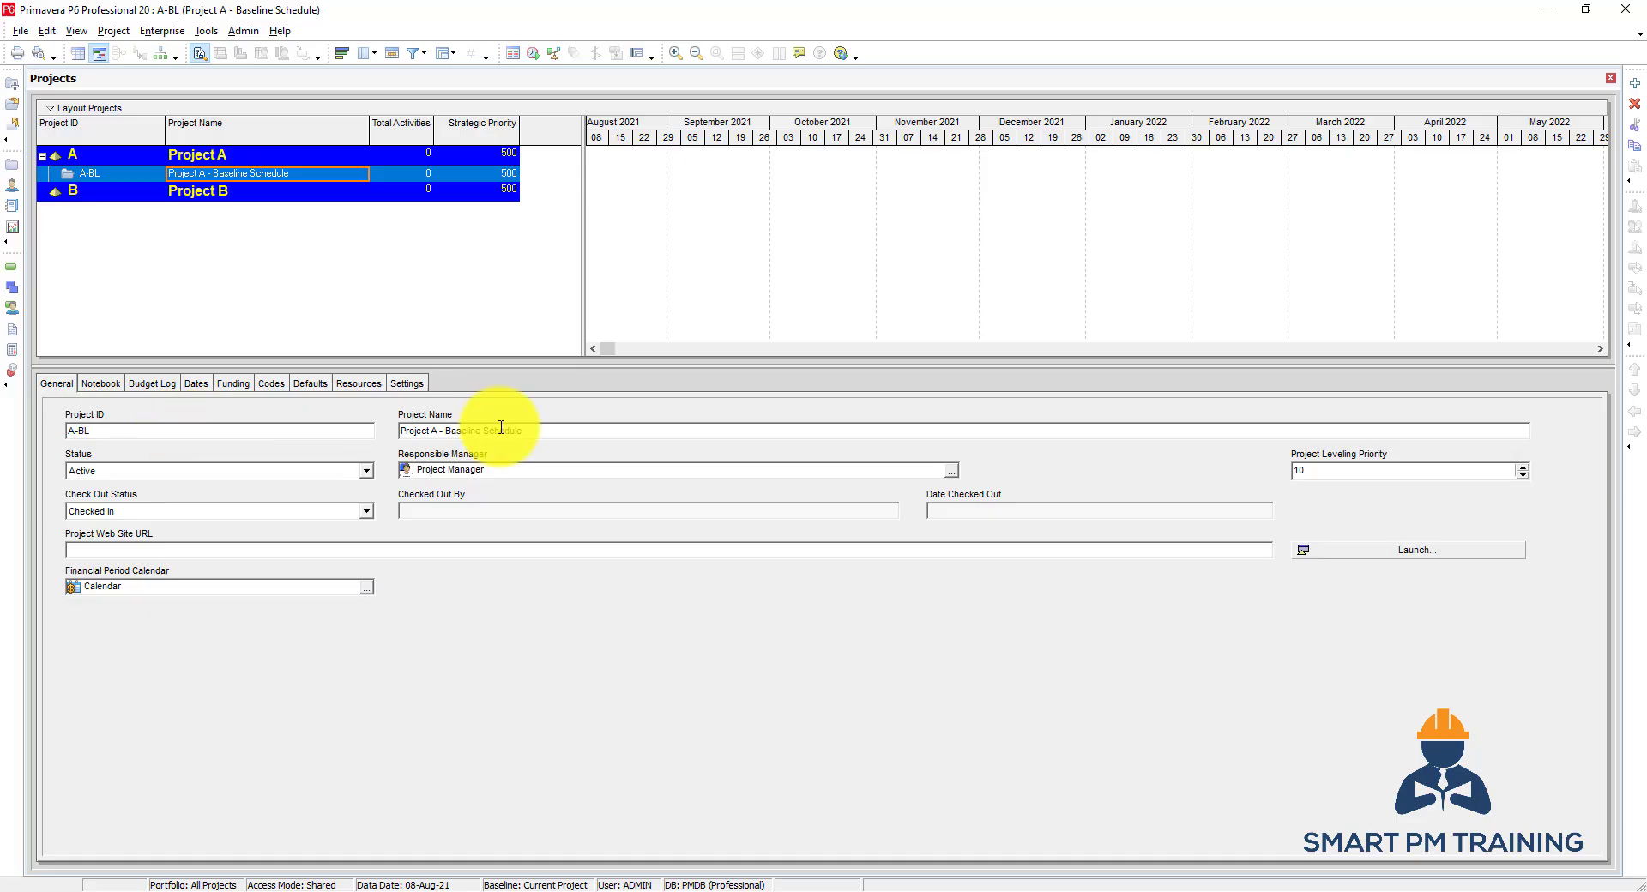
{"action": "left_click", "coordinate": [93, 473]}
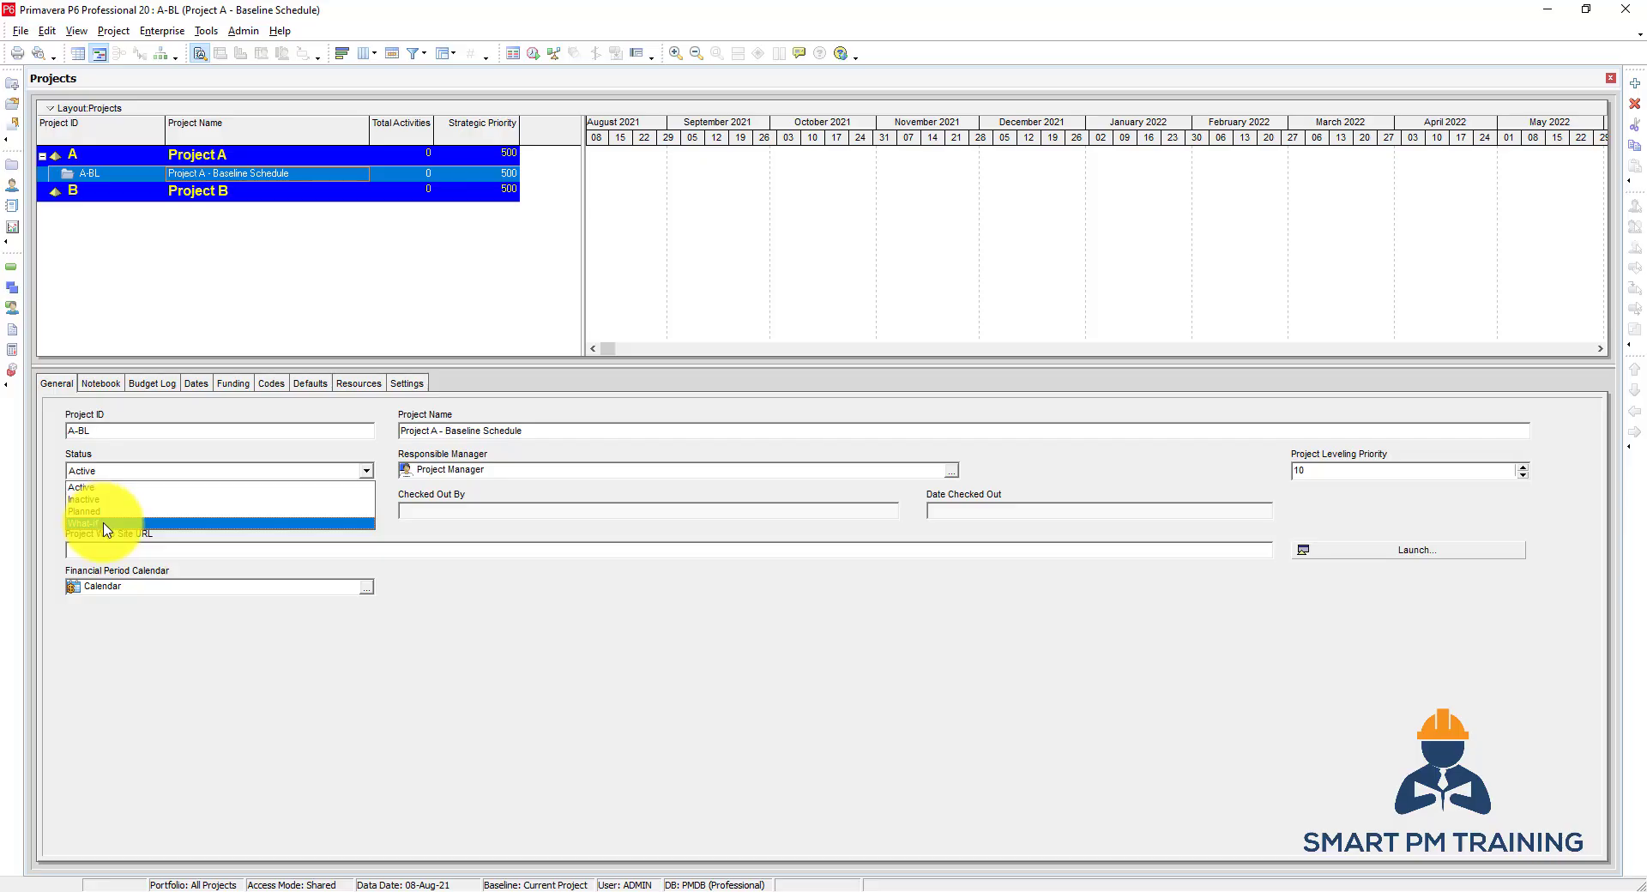
{"action": "left_click", "coordinate": [104, 488]}
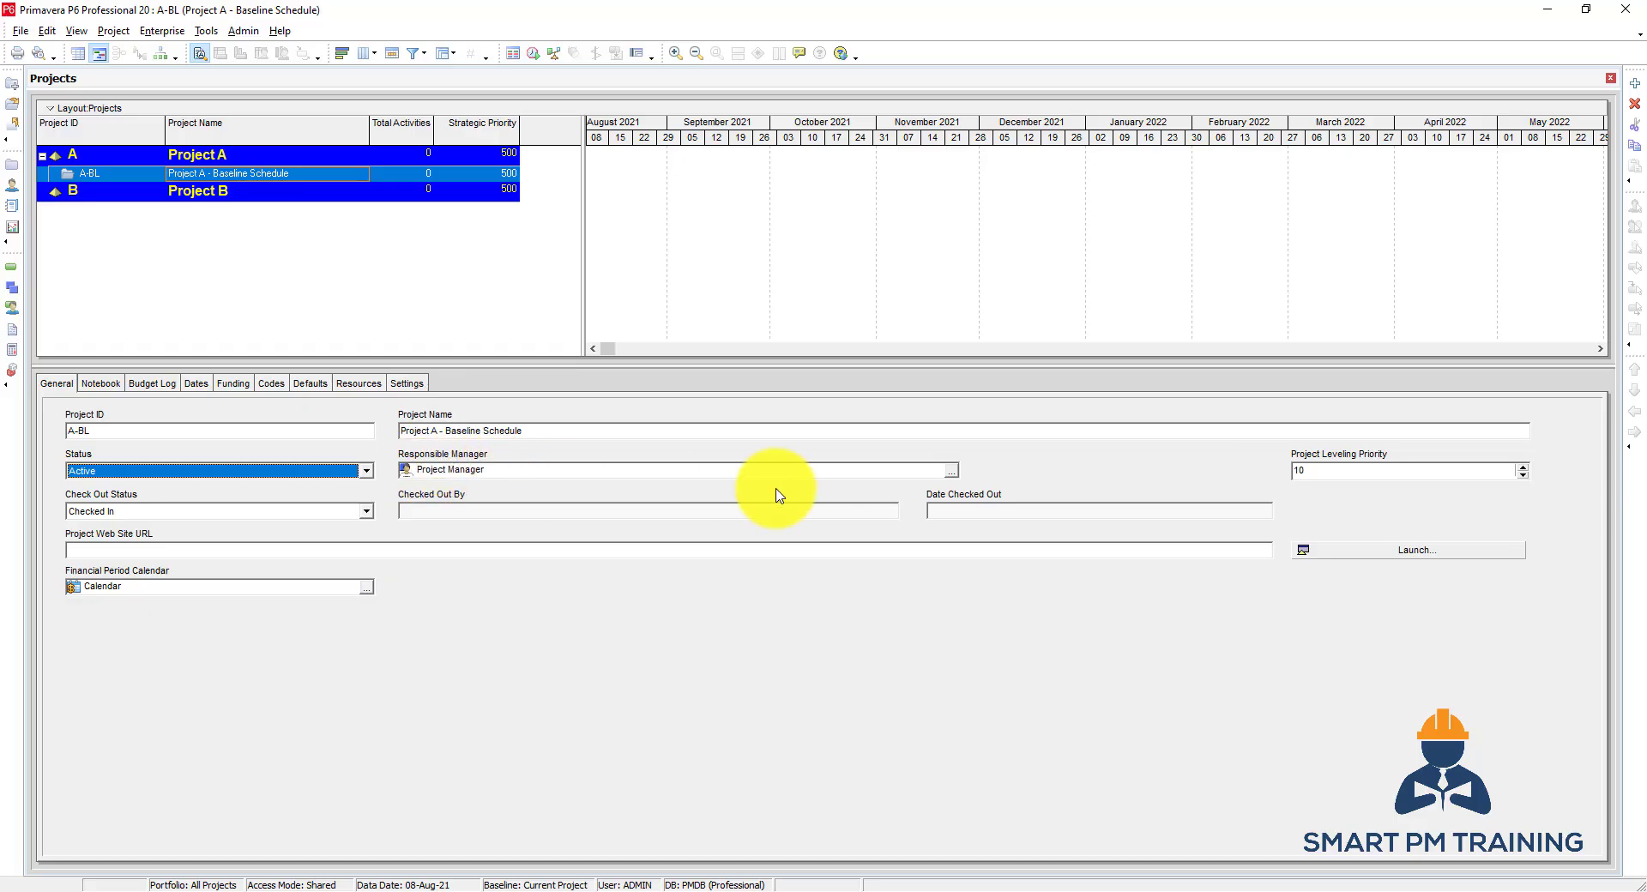
{"action": "left_click", "coordinate": [951, 470]}
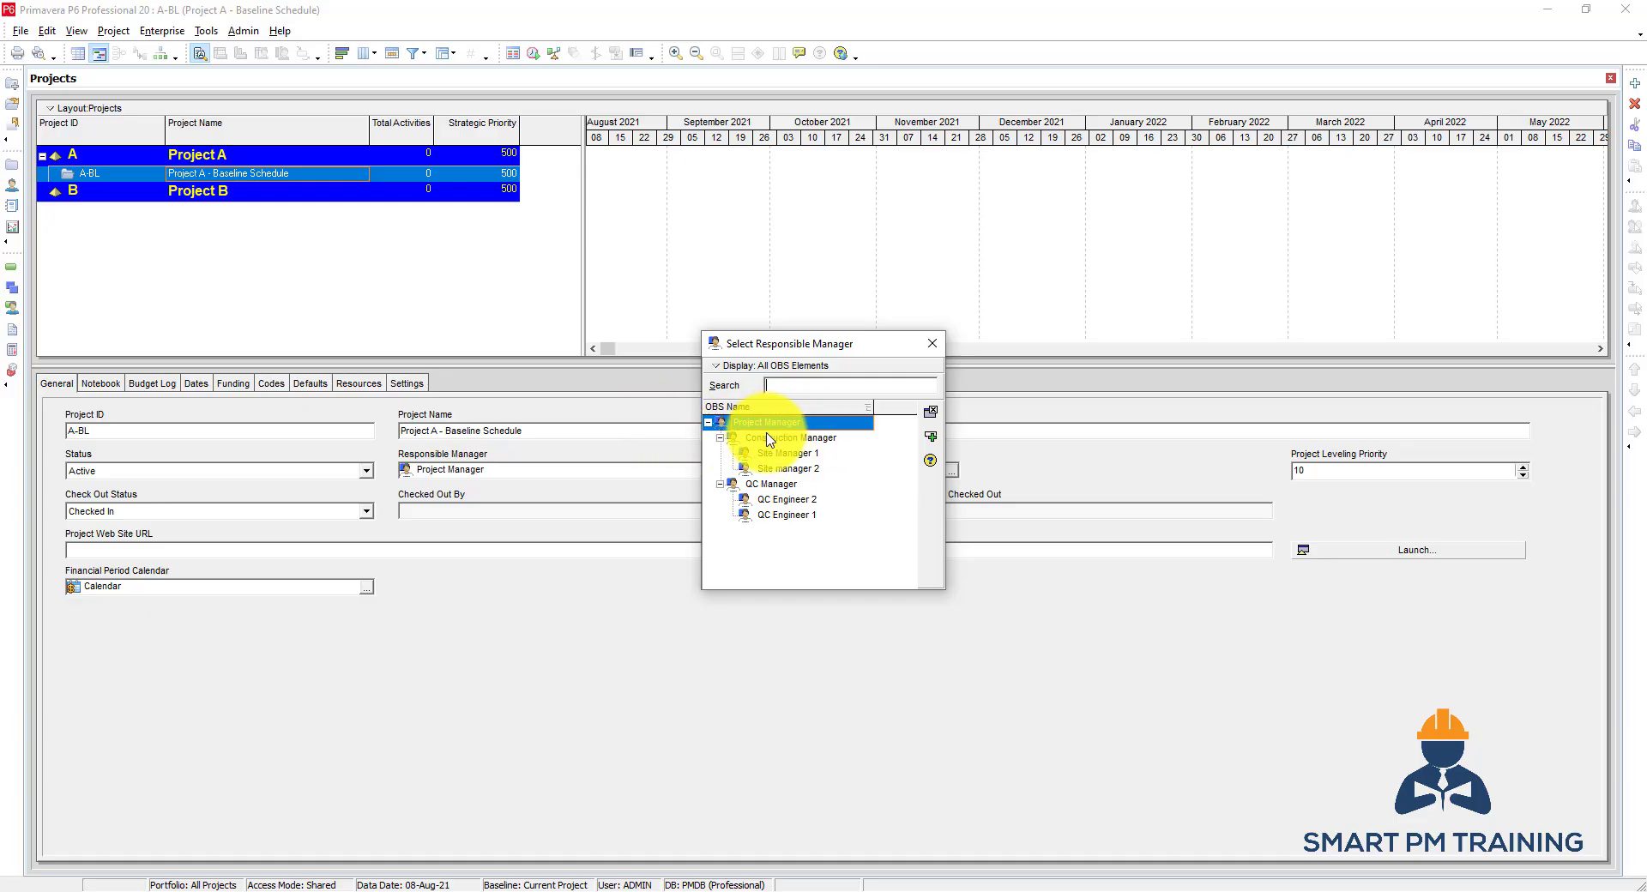
{"action": "left_click", "coordinate": [932, 413]}
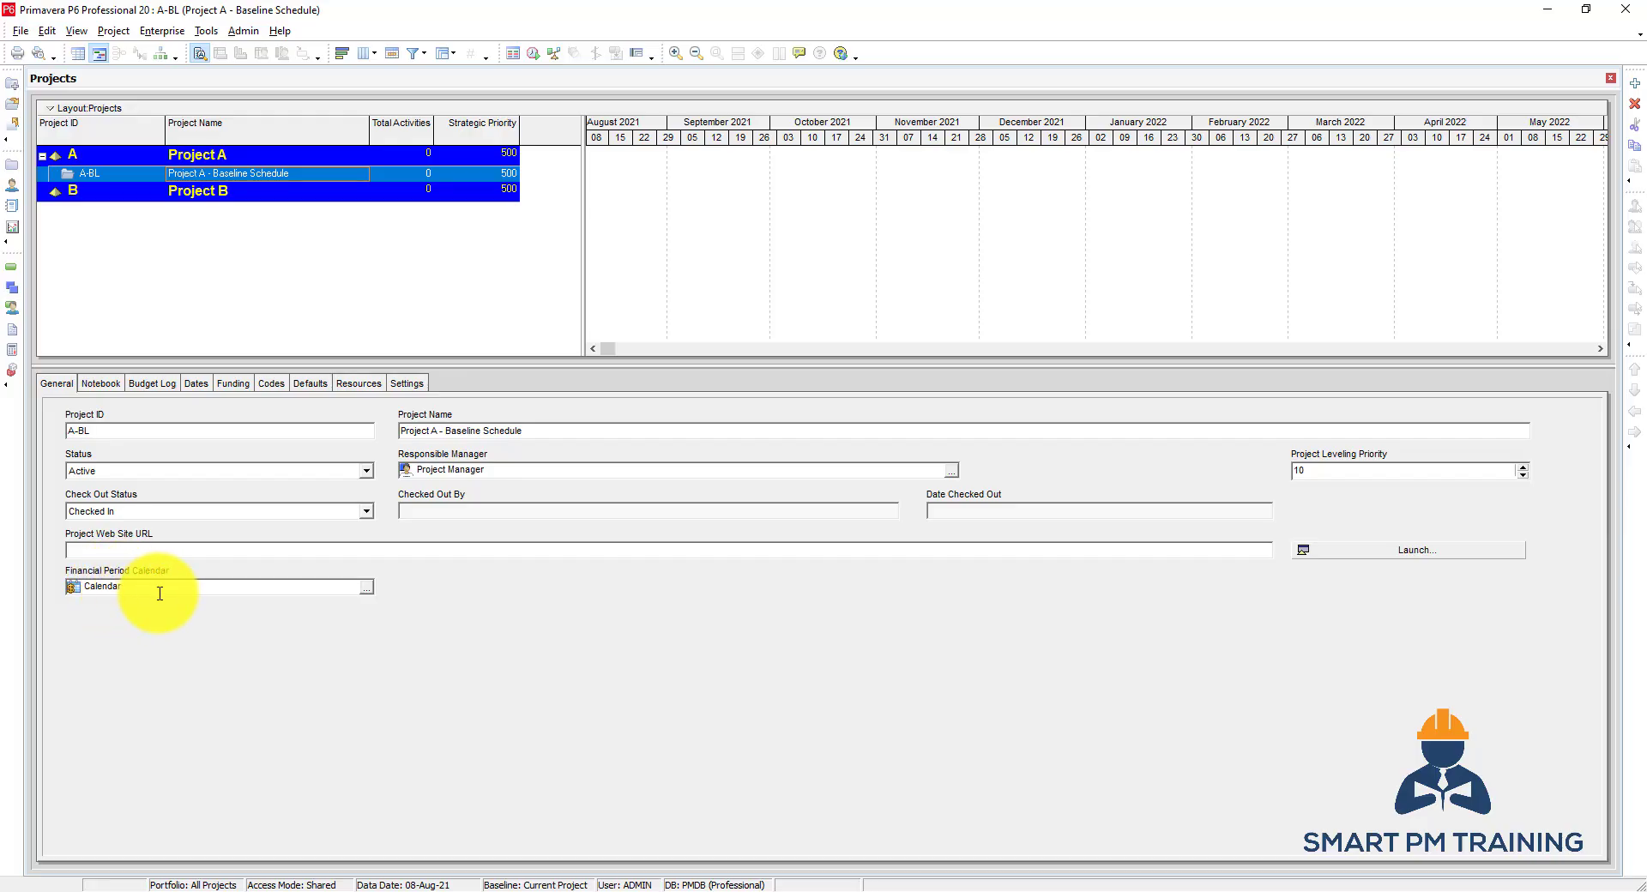
Browse the notebook topics that can be assigned to the A-BL project, including Description, Status Report and Employer's Records
{"action": "left_click", "coordinate": [110, 384]}
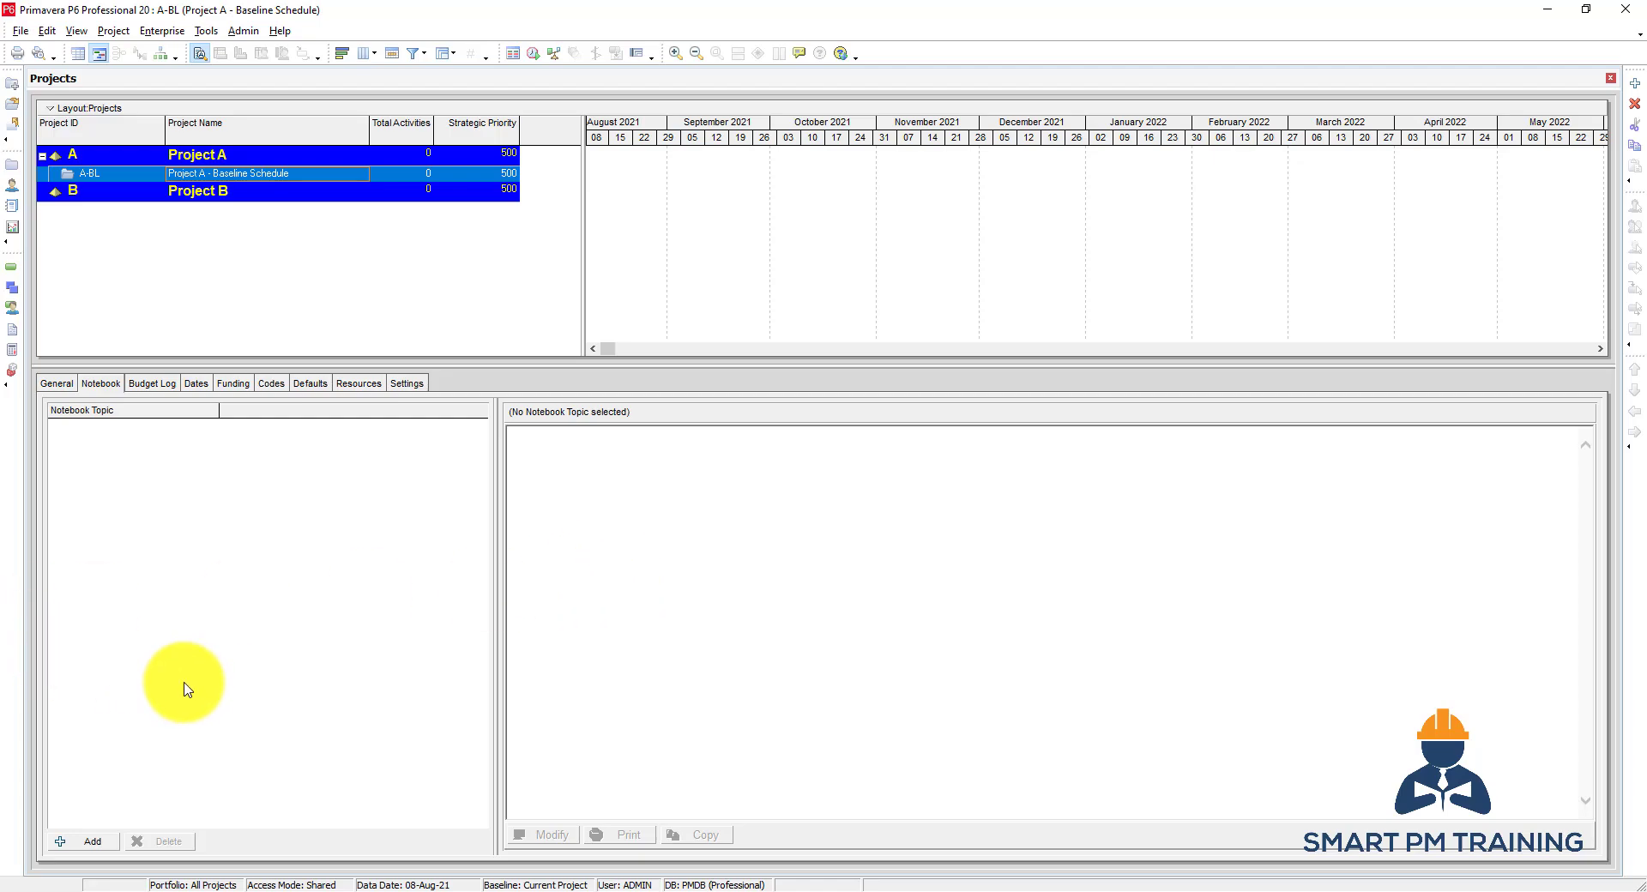
{"action": "left_click", "coordinate": [87, 847]}
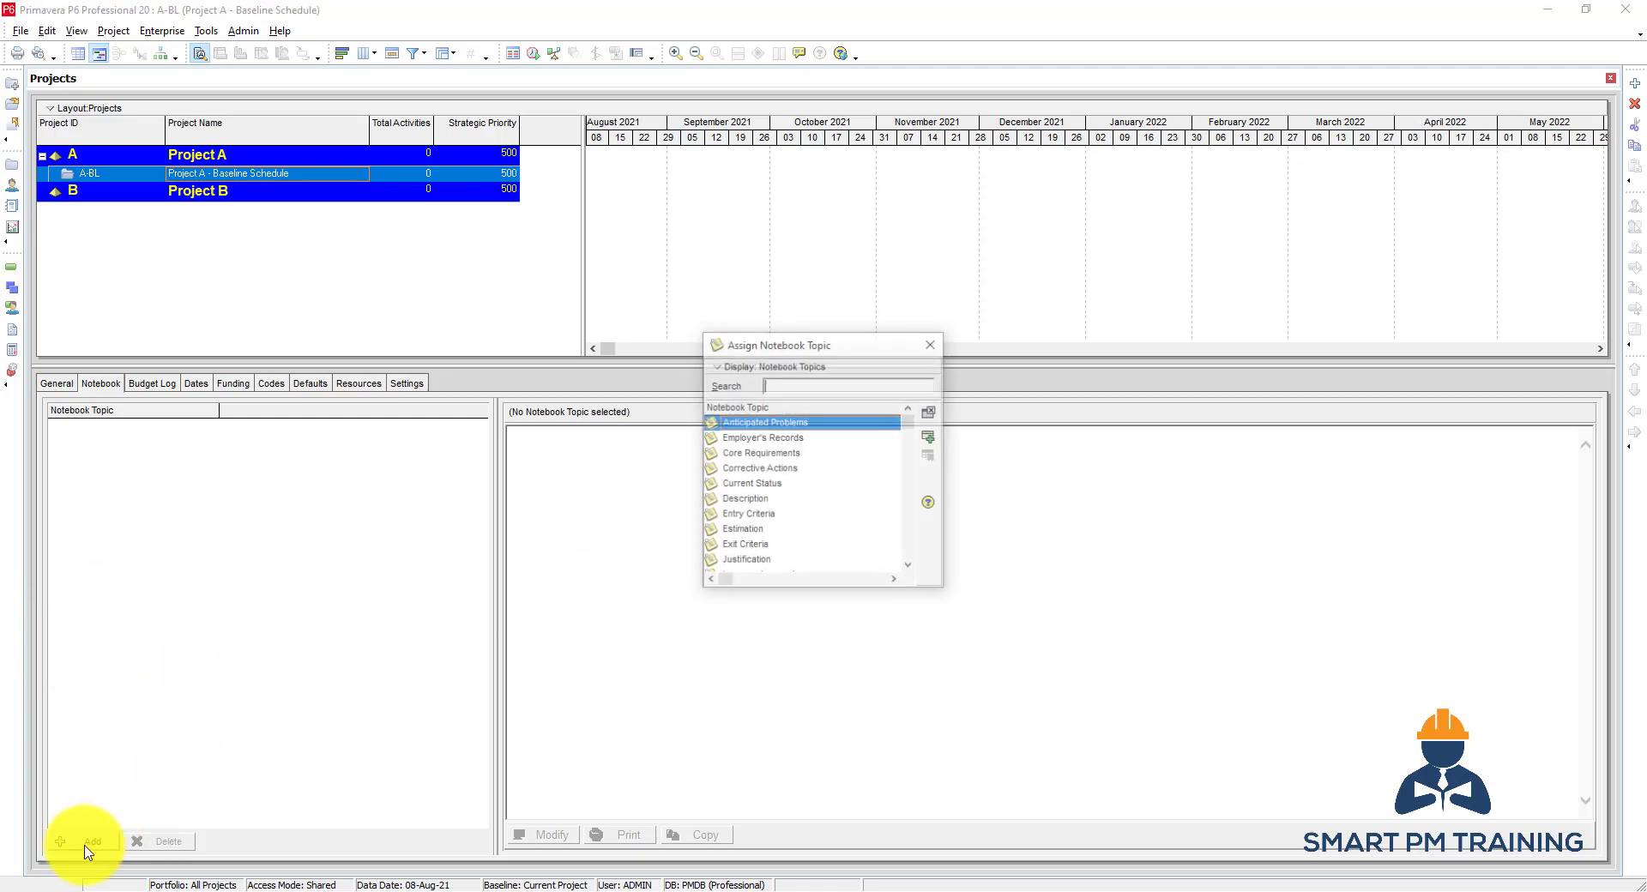
{"action": "left_click", "coordinate": [777, 500]}
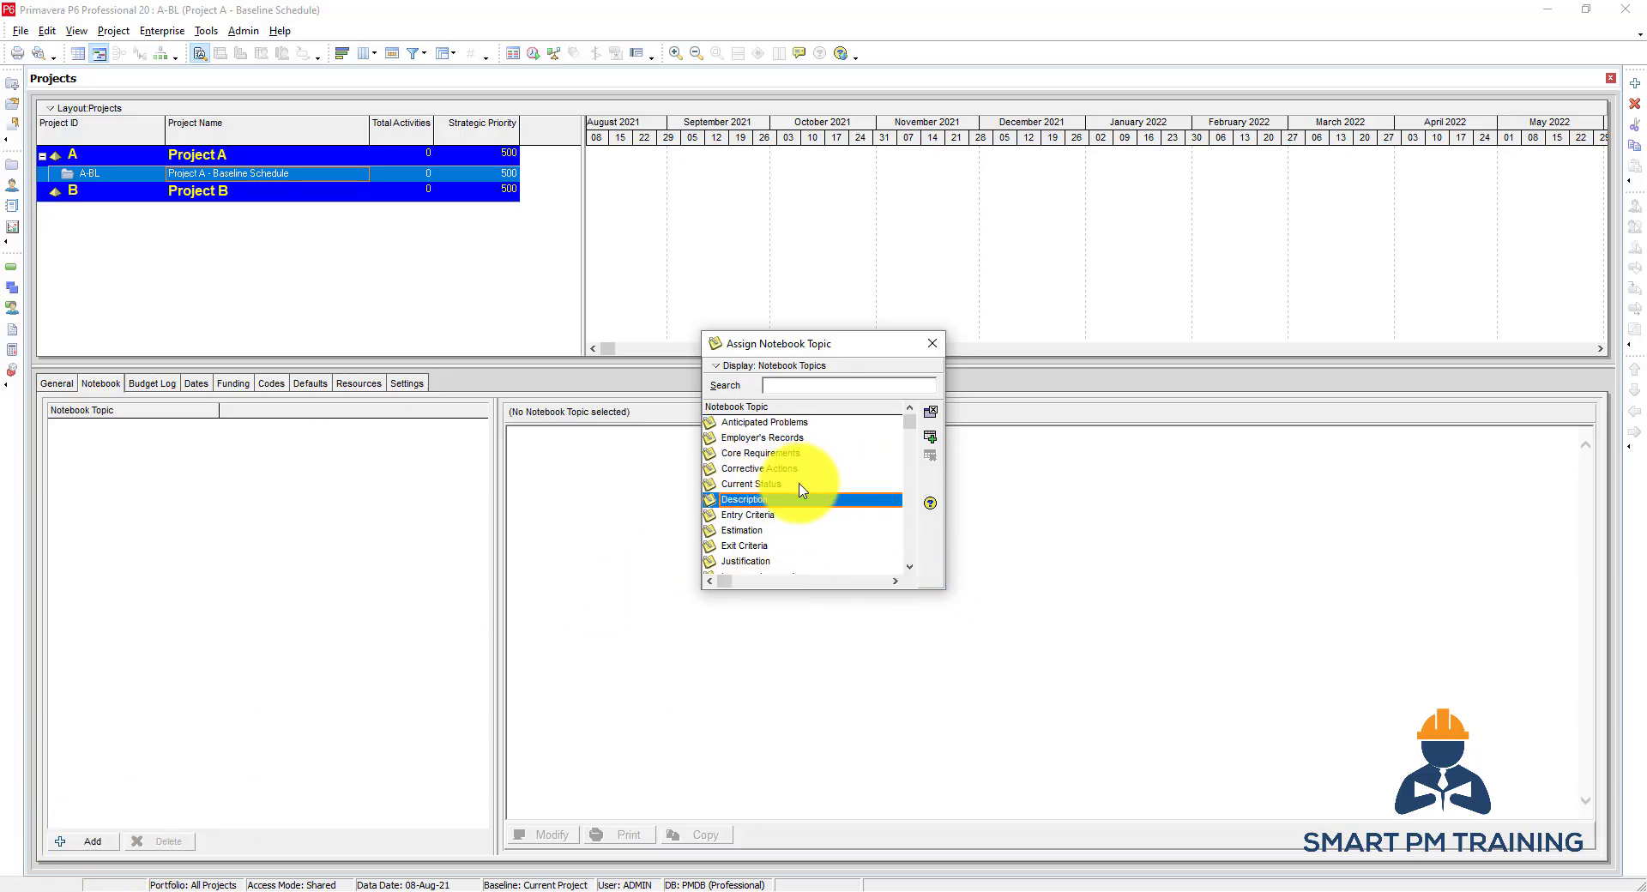
{"action": "scroll", "coordinate": [798, 493], "scroll_direction": "down", "scroll_amount": 6}
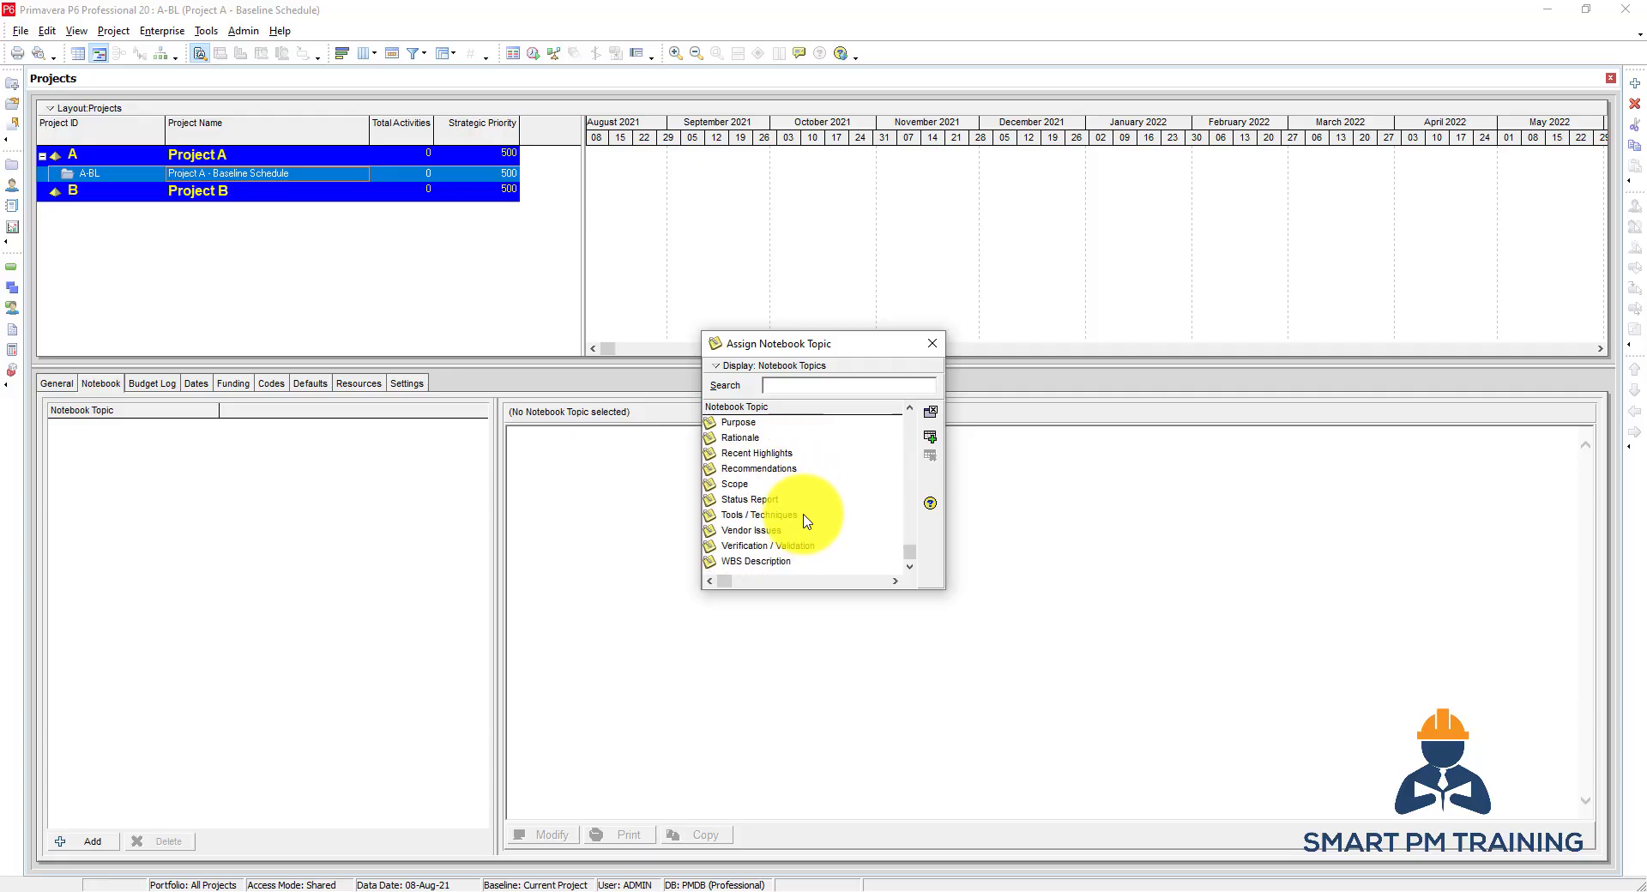
{"action": "left_click", "coordinate": [801, 514]}
{"action": "left_click", "coordinate": [762, 501]}
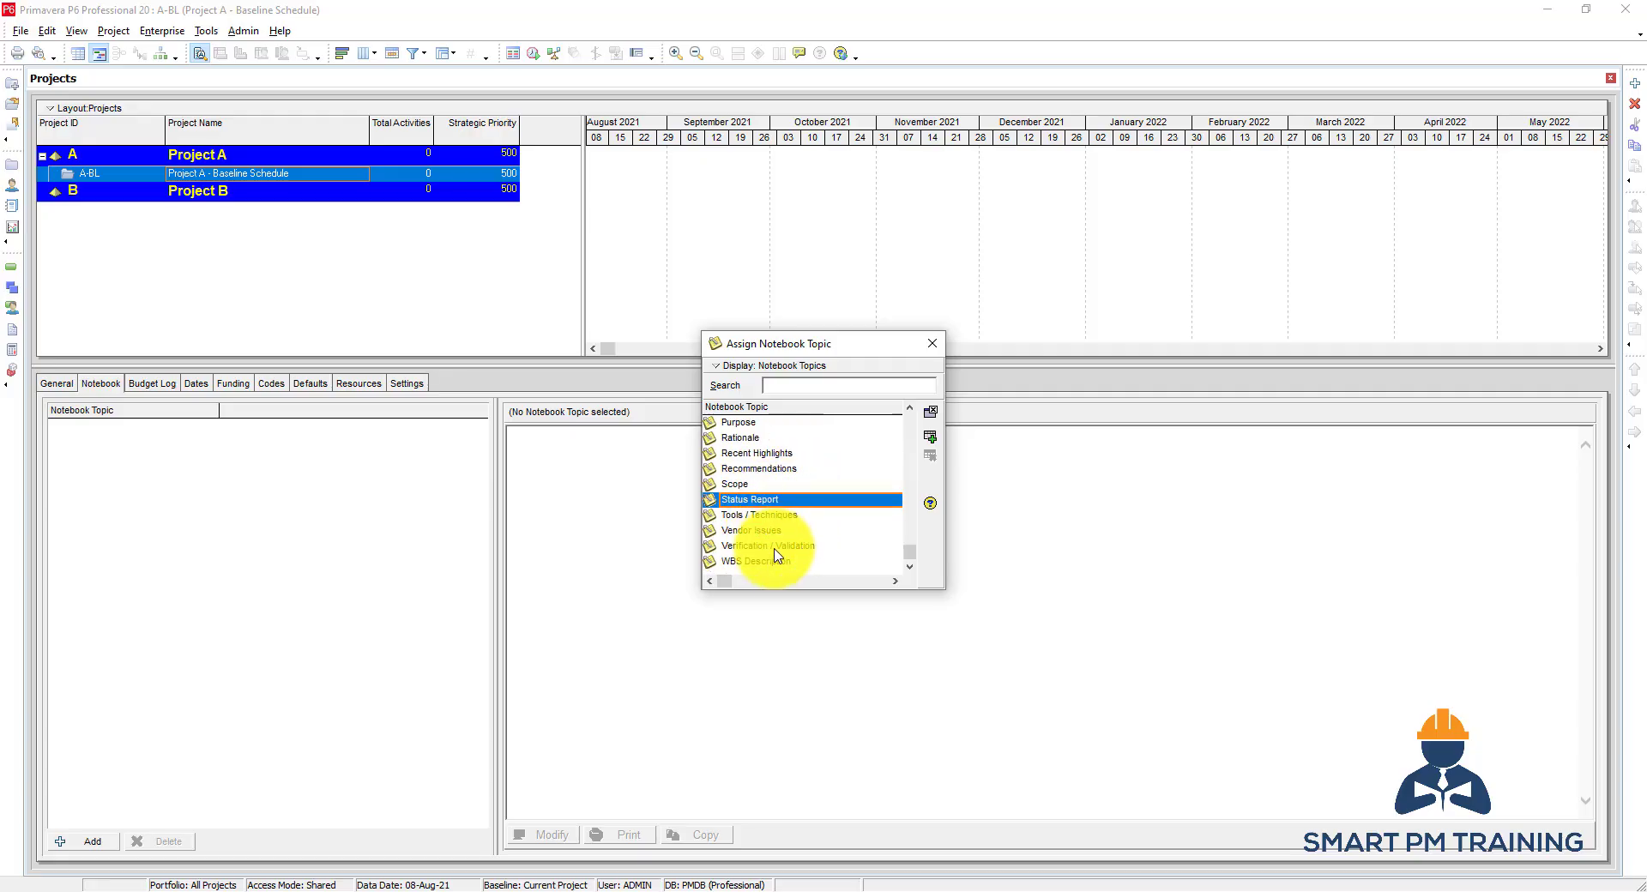
{"action": "scroll", "coordinate": [793, 541], "scroll_direction": "up", "scroll_amount": 6}
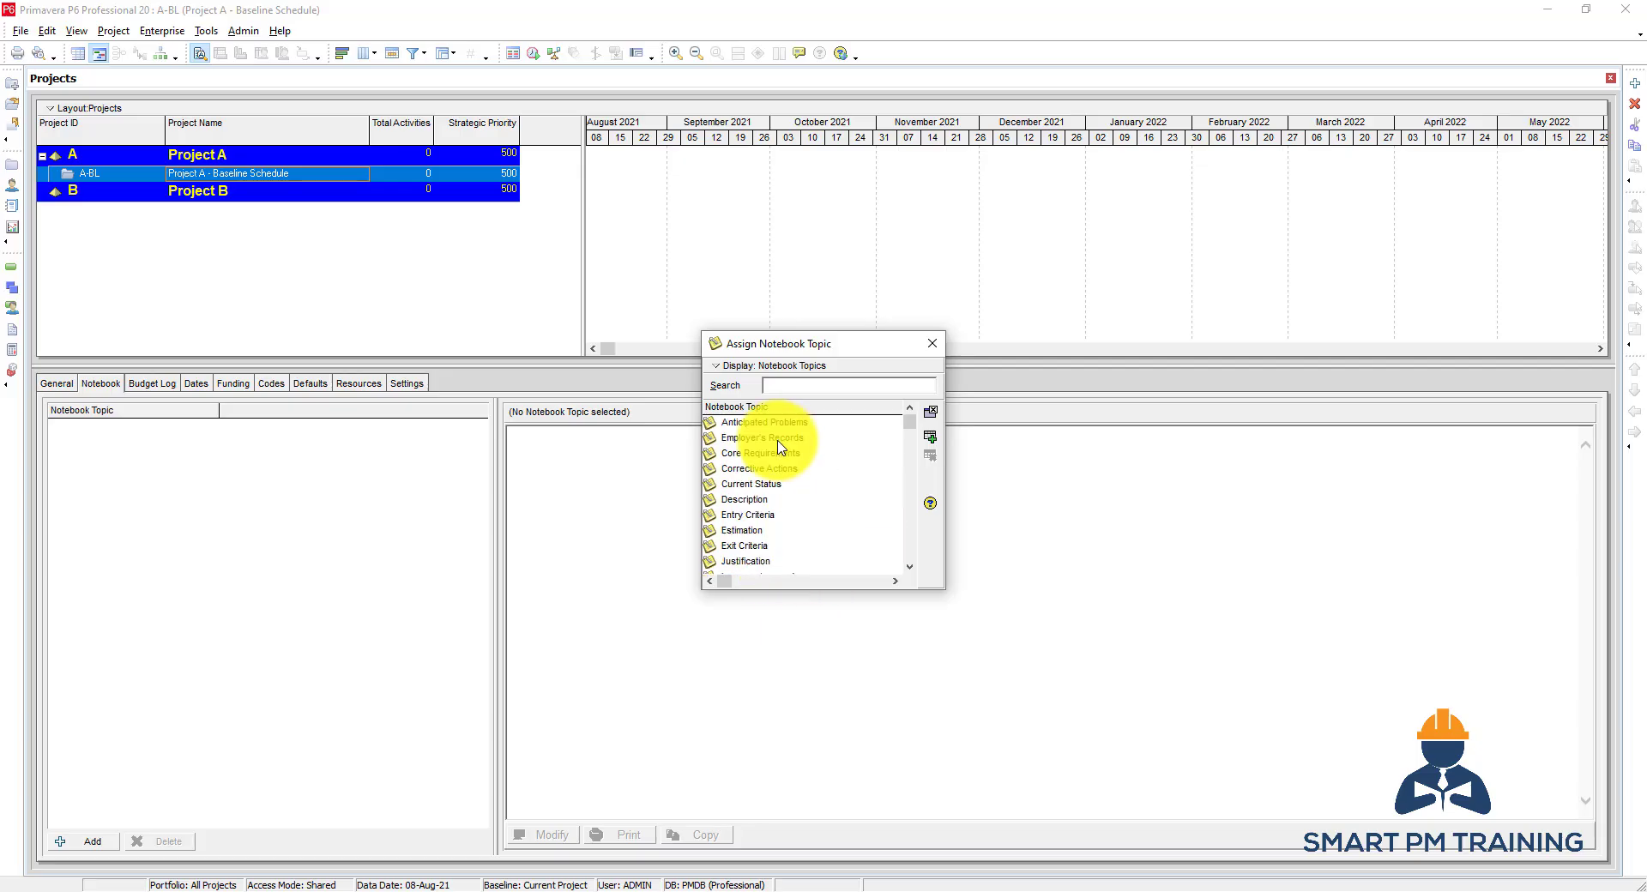
{"action": "left_click", "coordinate": [781, 442]}
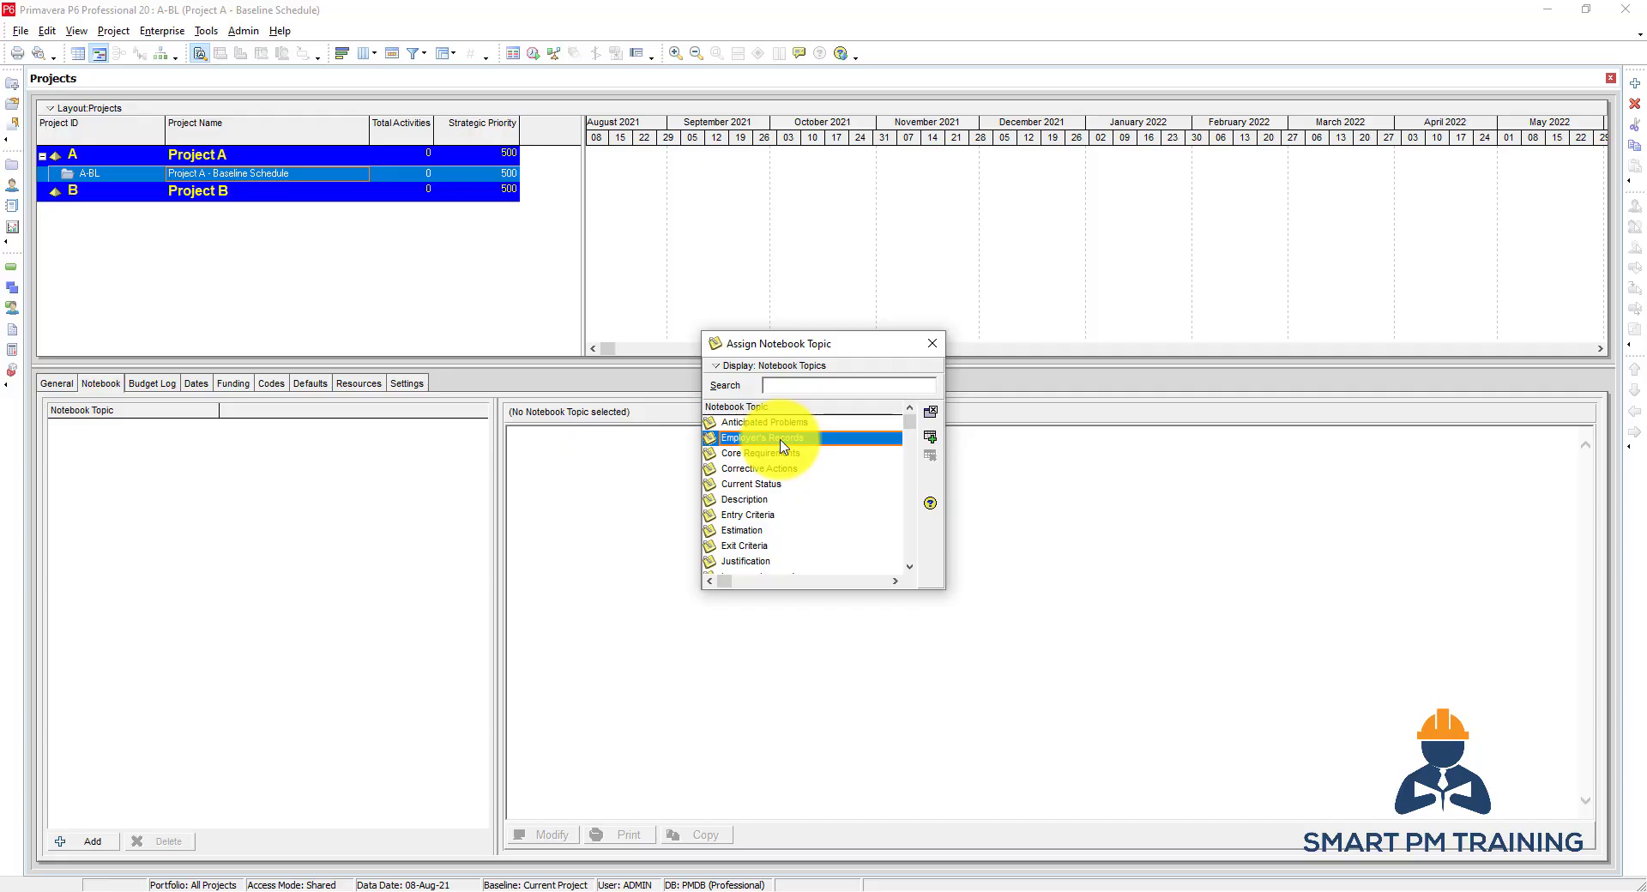
{"action": "scroll", "coordinate": [783, 532], "scroll_direction": "down", "scroll_amount": 2}
Date the A-BL project's pending budget change 08-Aug-21 and enter an amount of $20,000
{"action": "left_click", "coordinate": [162, 386]}
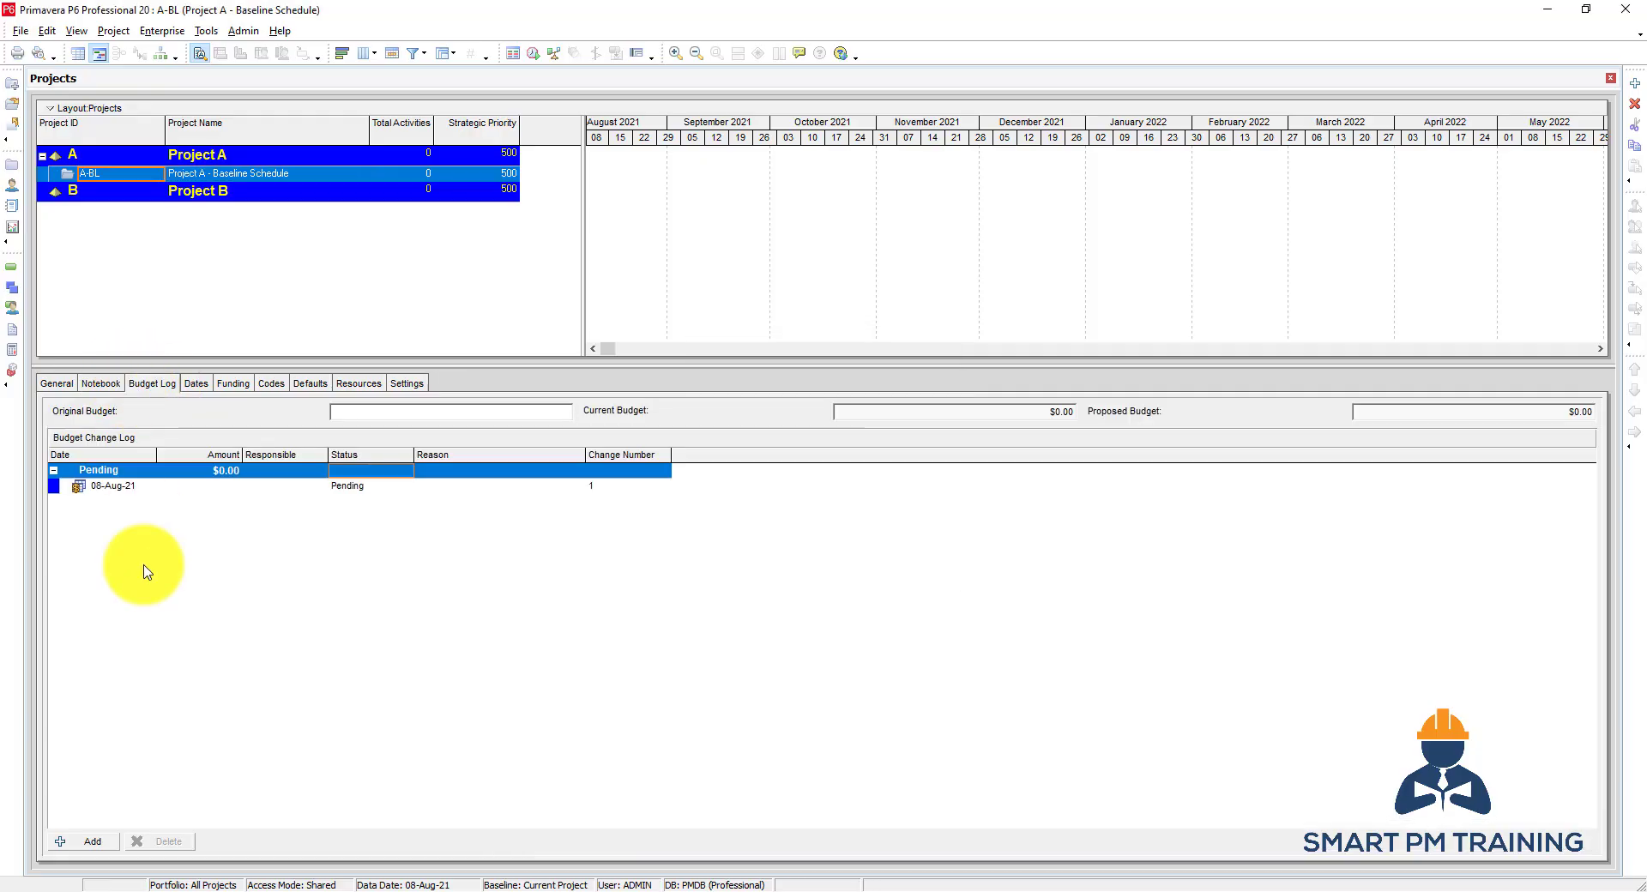
{"action": "left_click", "coordinate": [111, 486]}
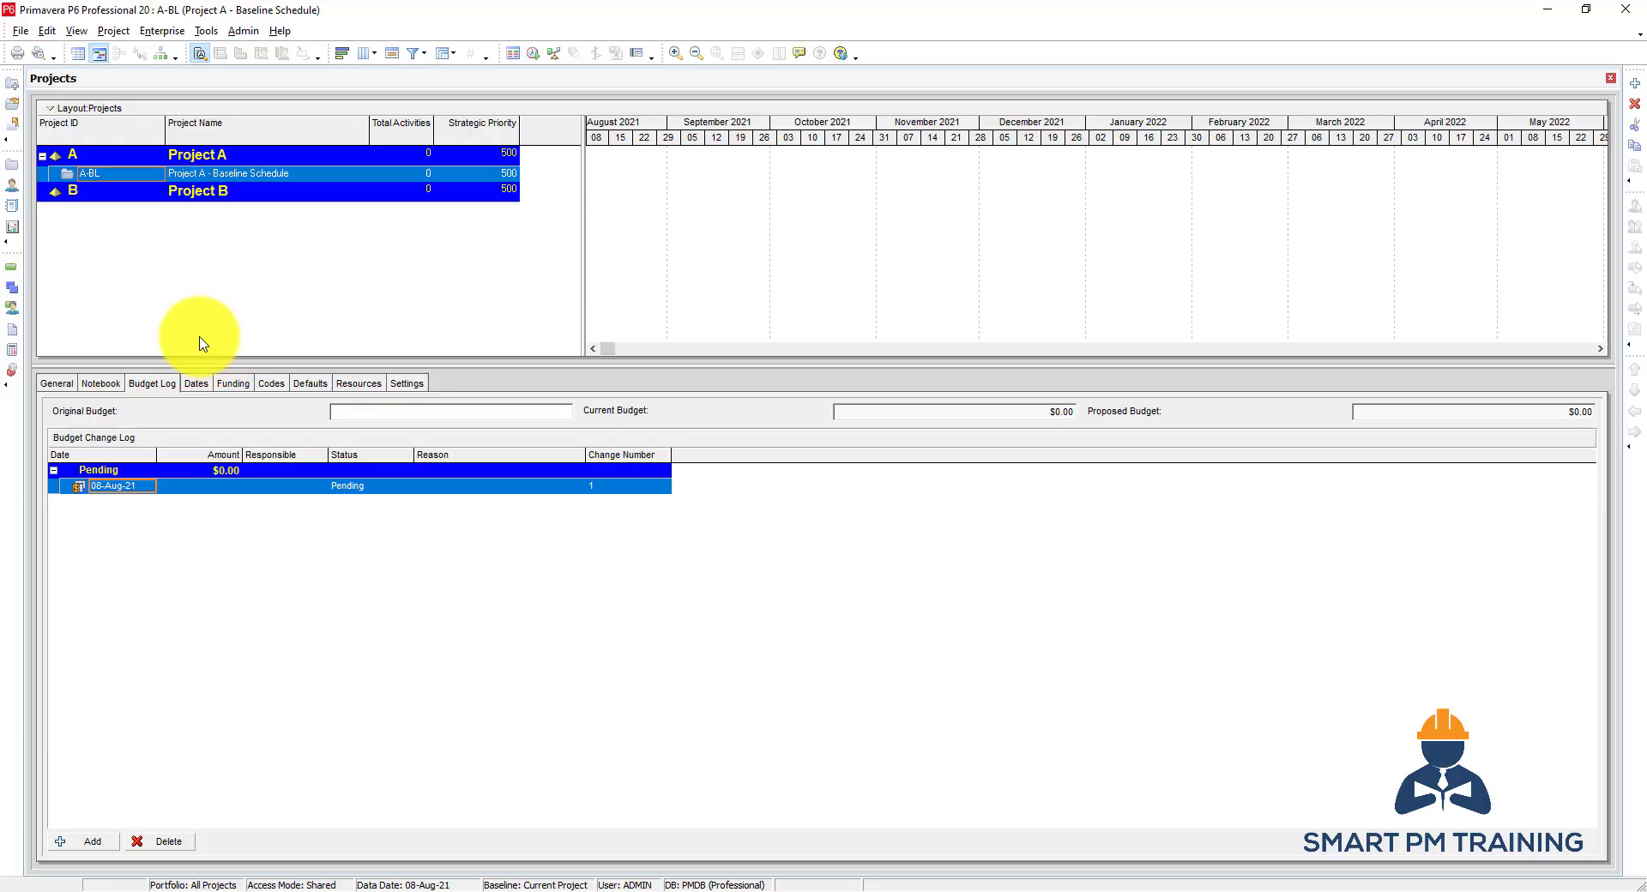
{"action": "left_click", "coordinate": [121, 488]}
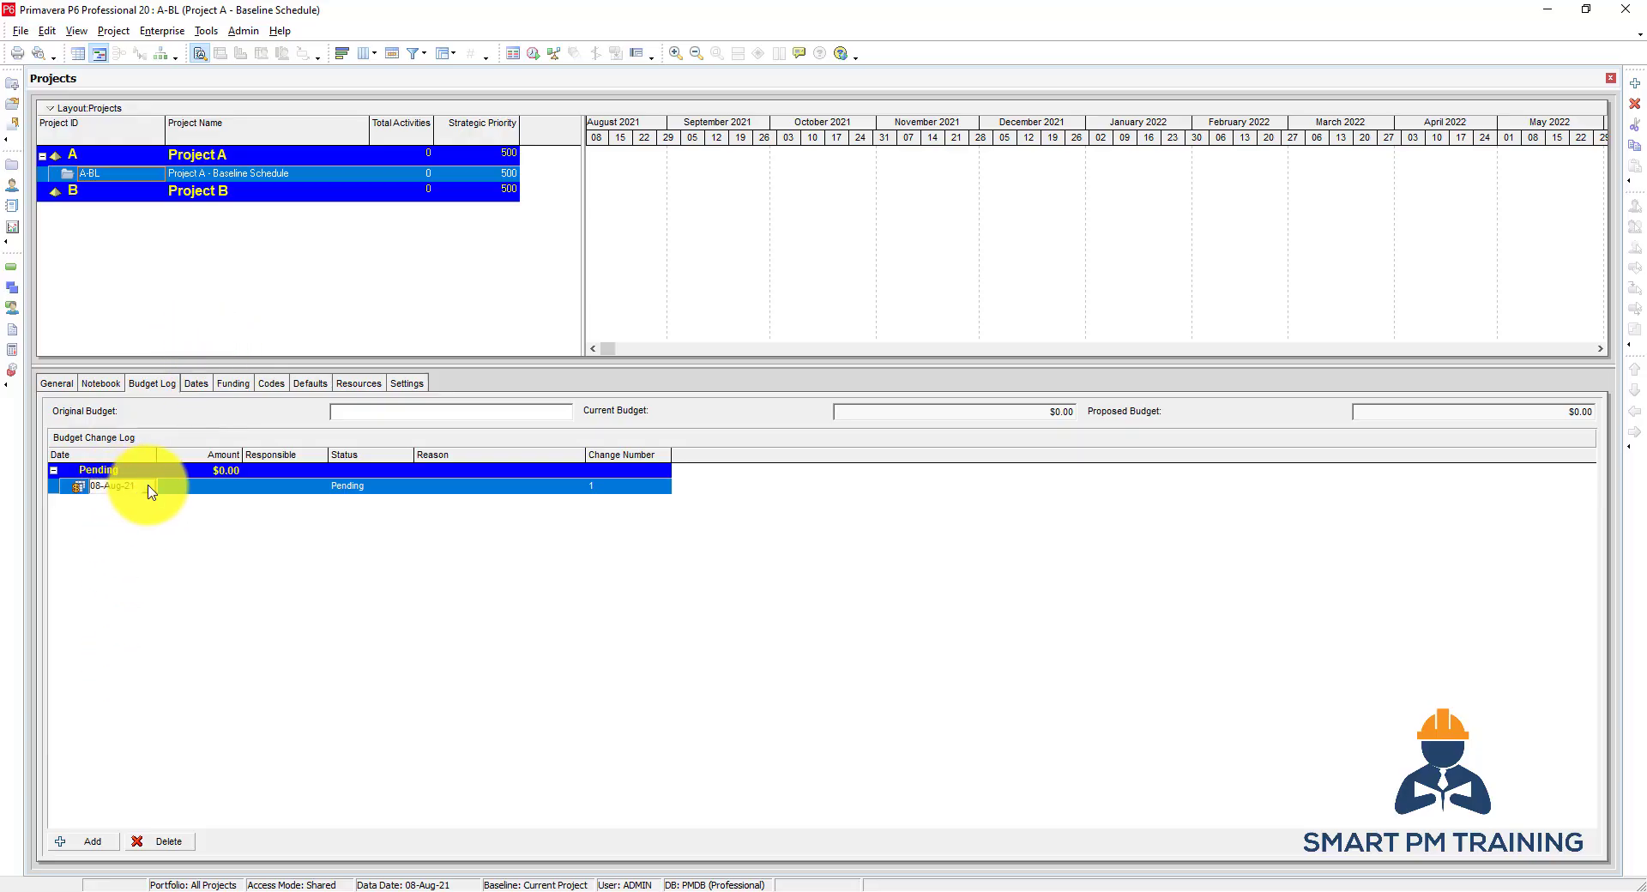
{"action": "left_click", "coordinate": [150, 488]}
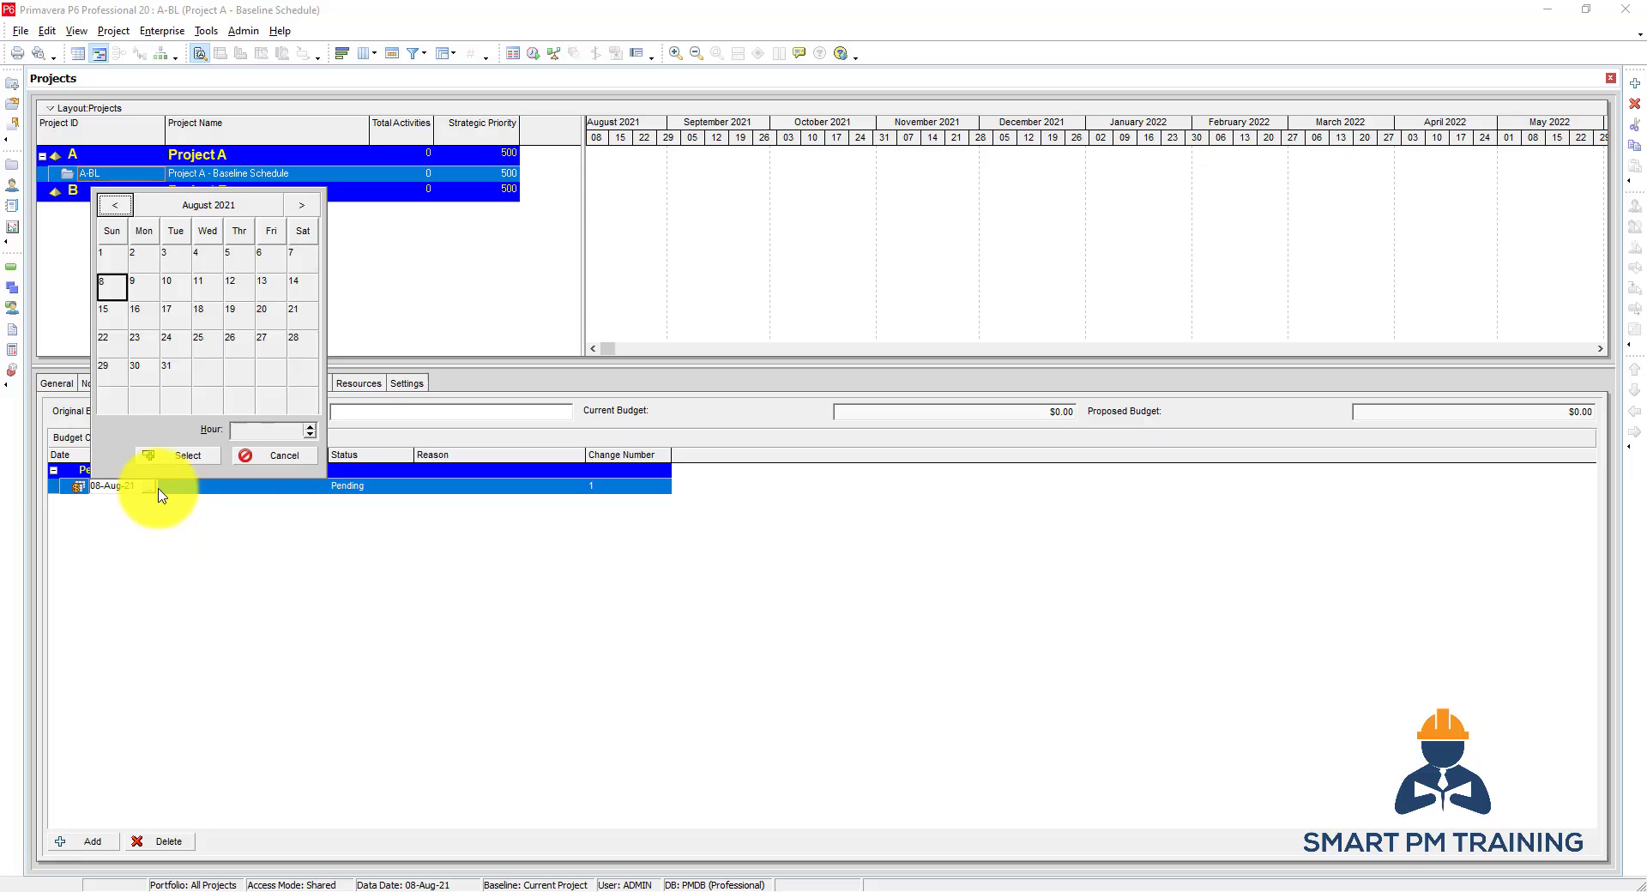
{"action": "double_click", "coordinate": [121, 295]}
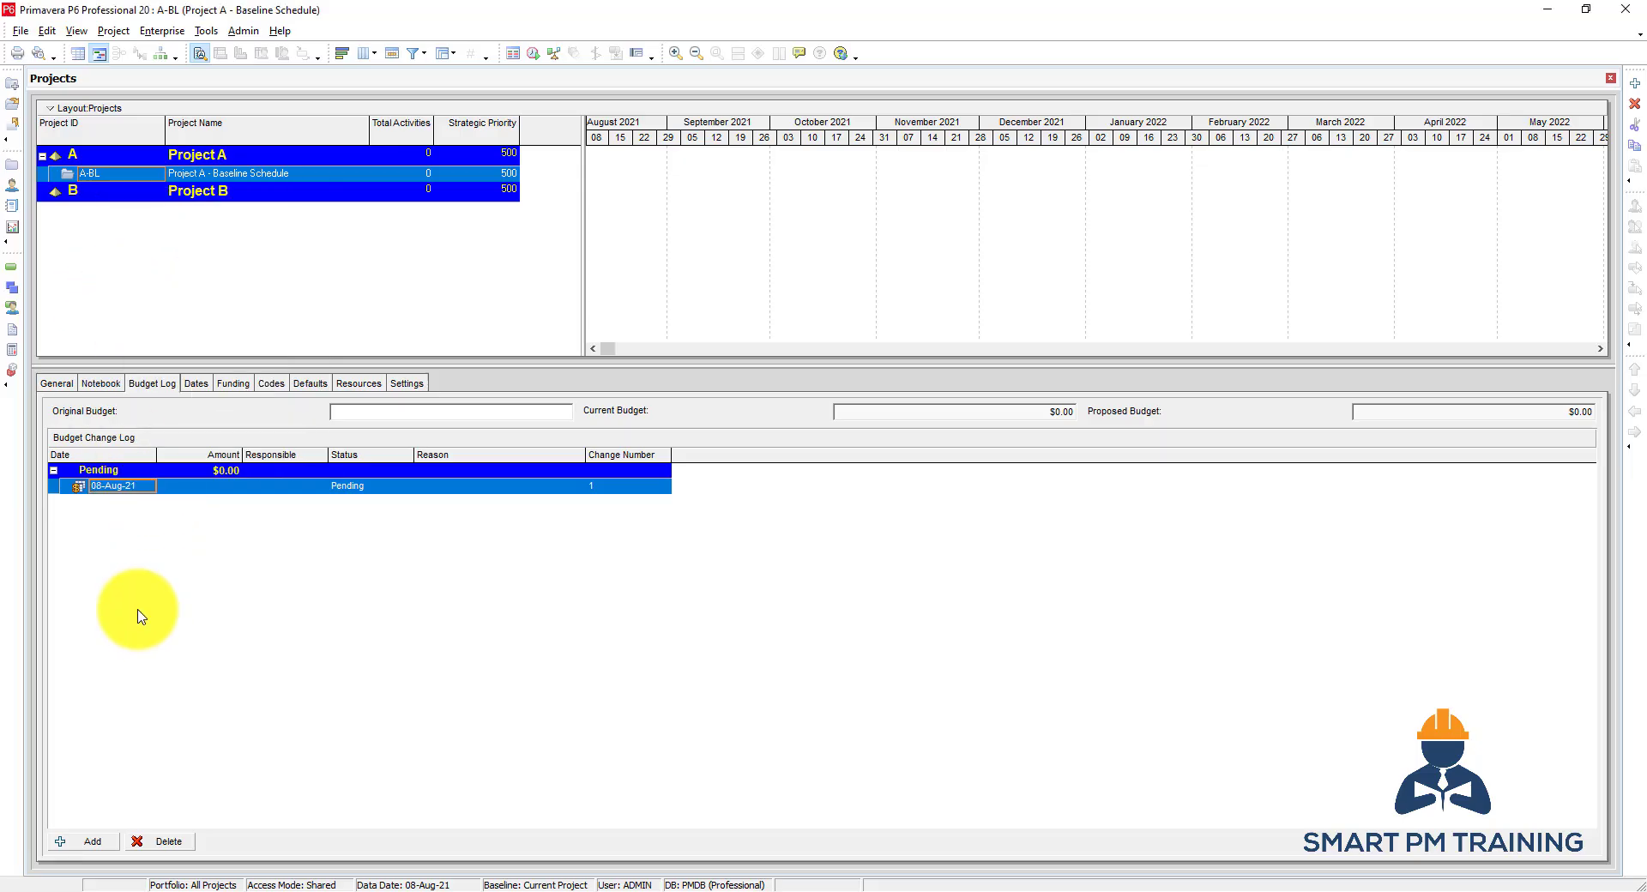
{"action": "left_click", "coordinate": [176, 486]}
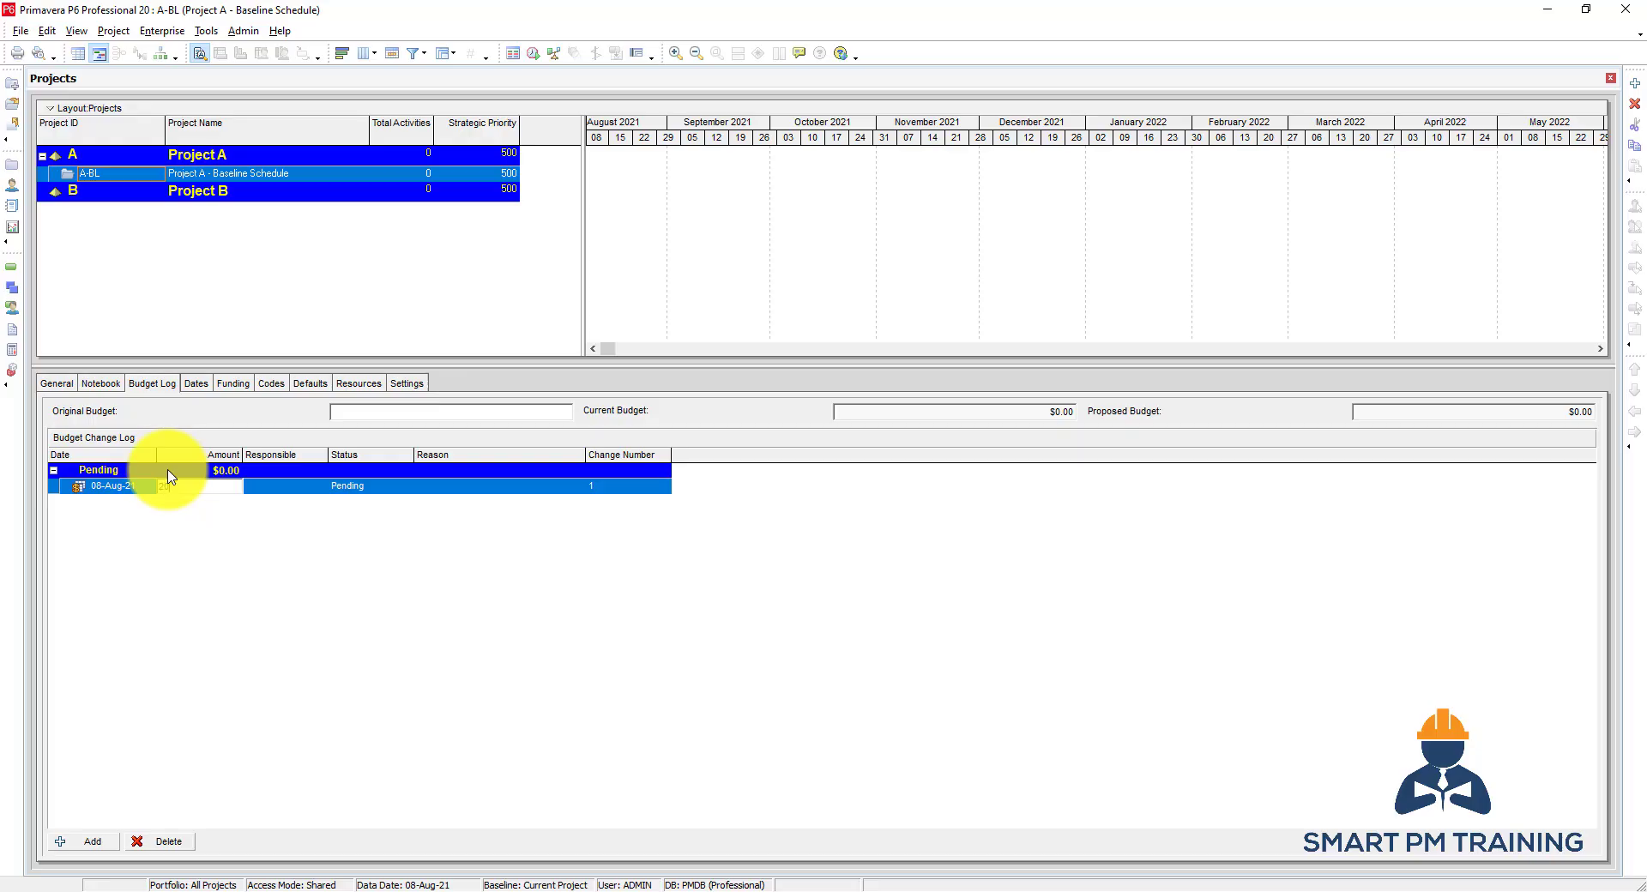
{"action": "left_click", "coordinate": [302, 486]}
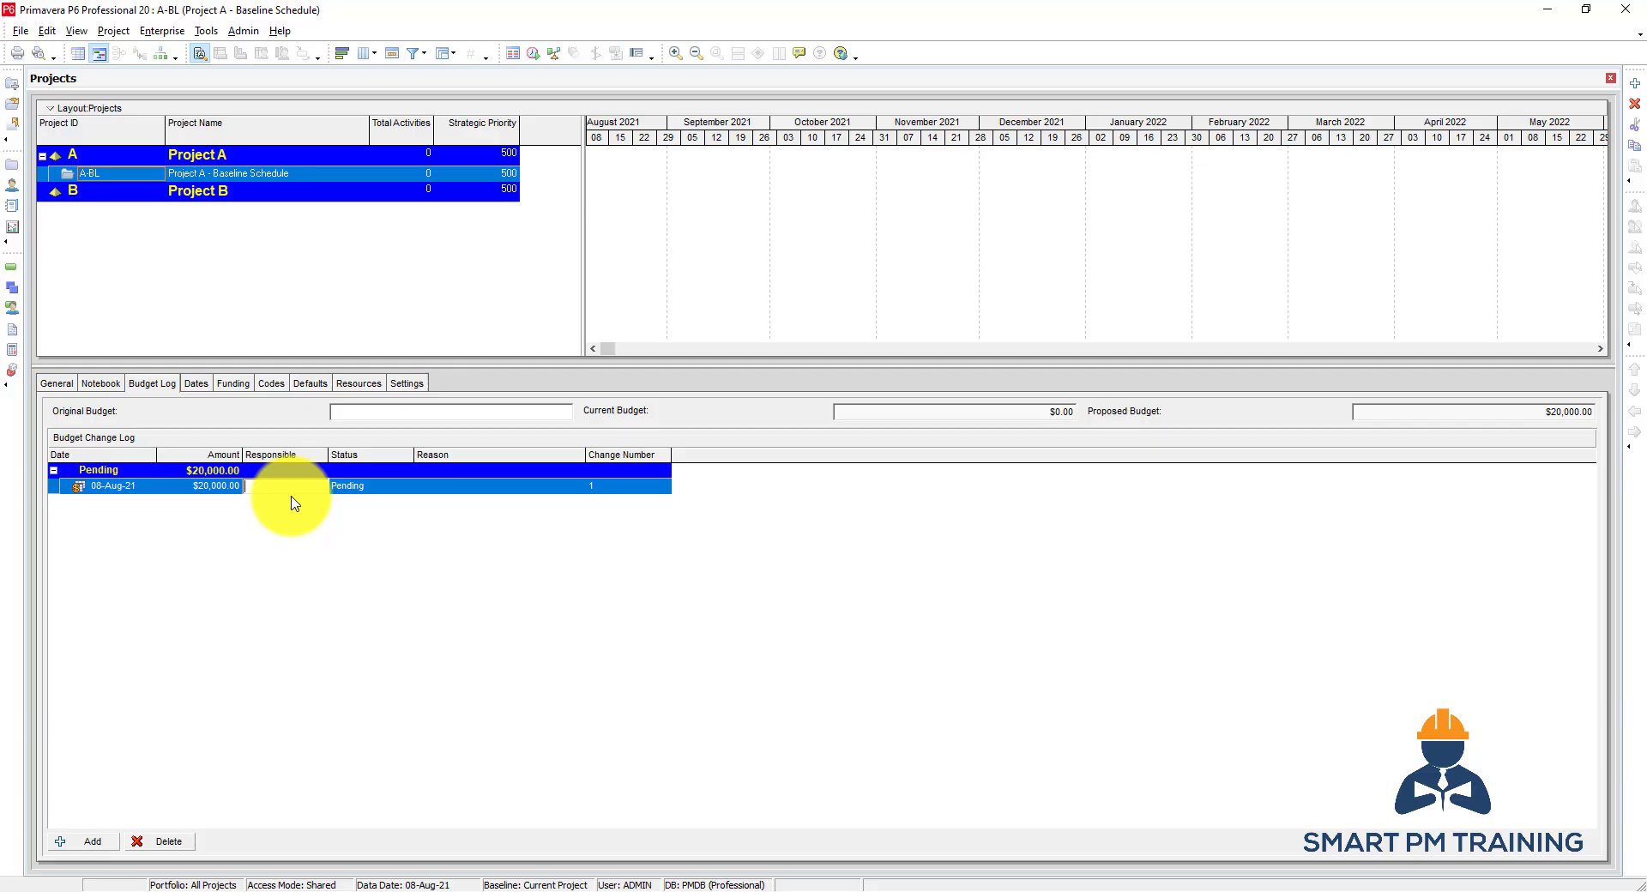
Review the budget change's status options, reason field and change number
{"action": "left_click", "coordinate": [378, 487]}
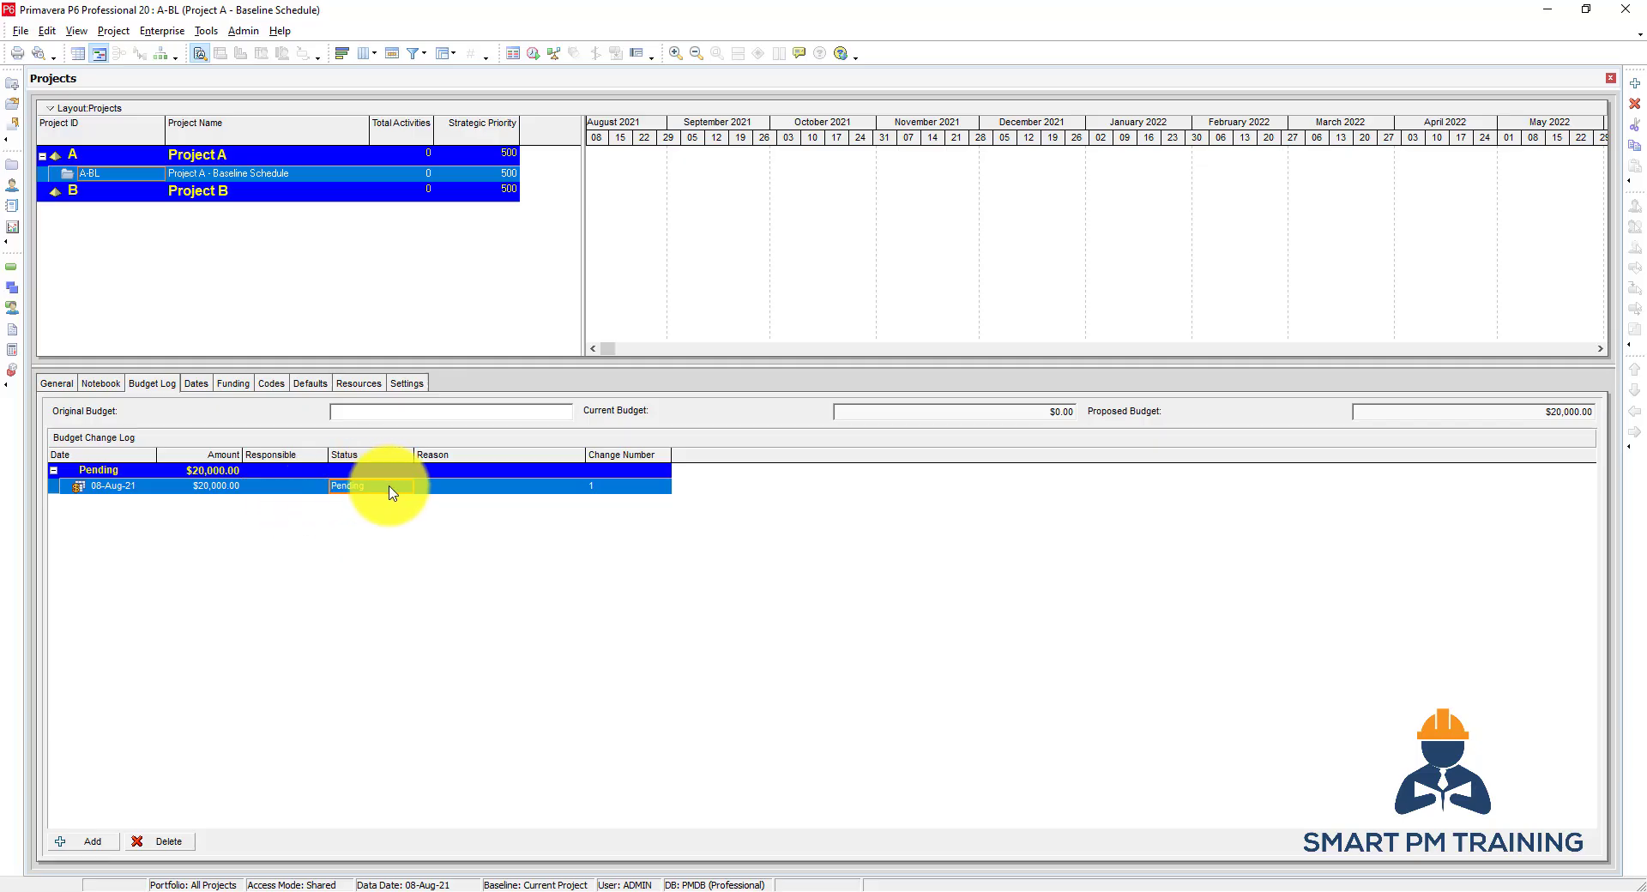
{"action": "left_click", "coordinate": [377, 491]}
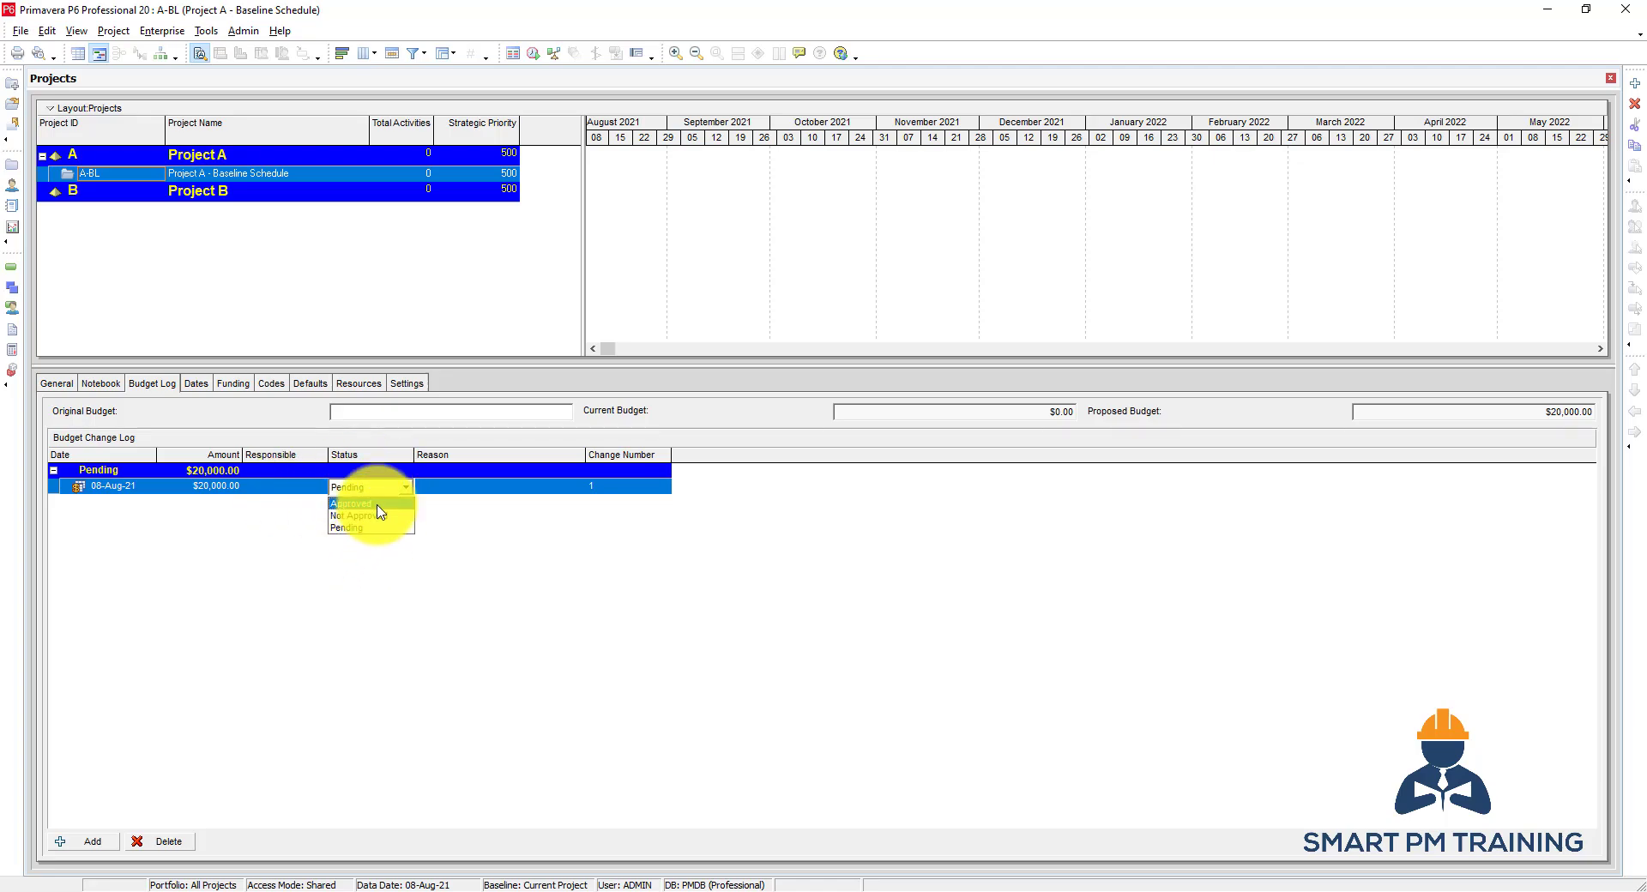
{"action": "left_click", "coordinate": [500, 507]}
{"action": "left_click", "coordinate": [468, 490]}
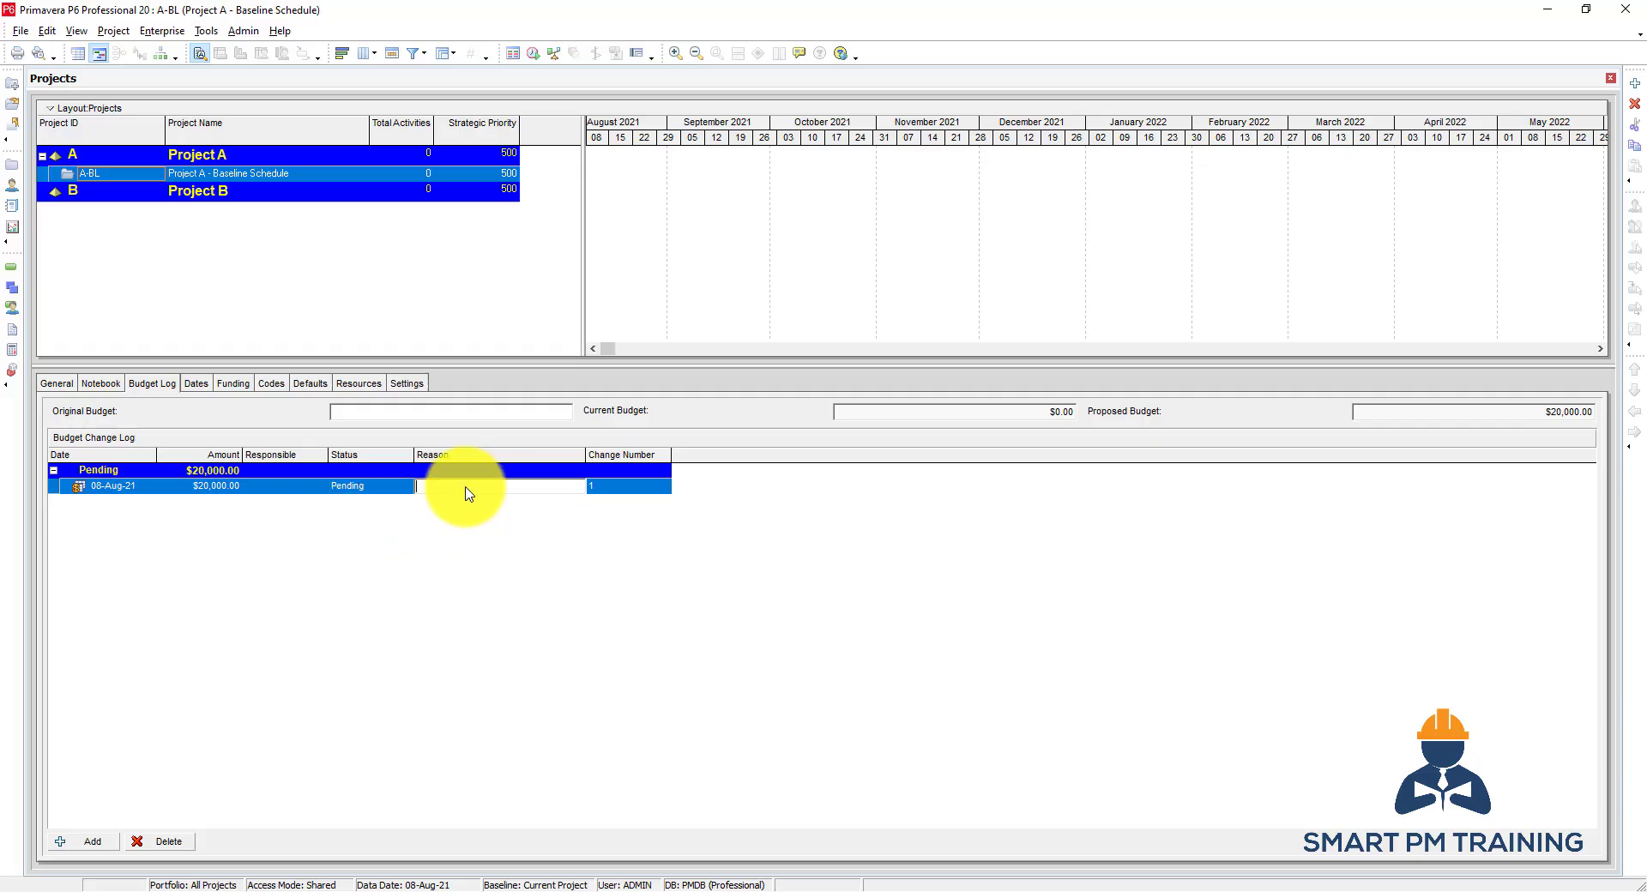
{"action": "left_click", "coordinate": [425, 512]}
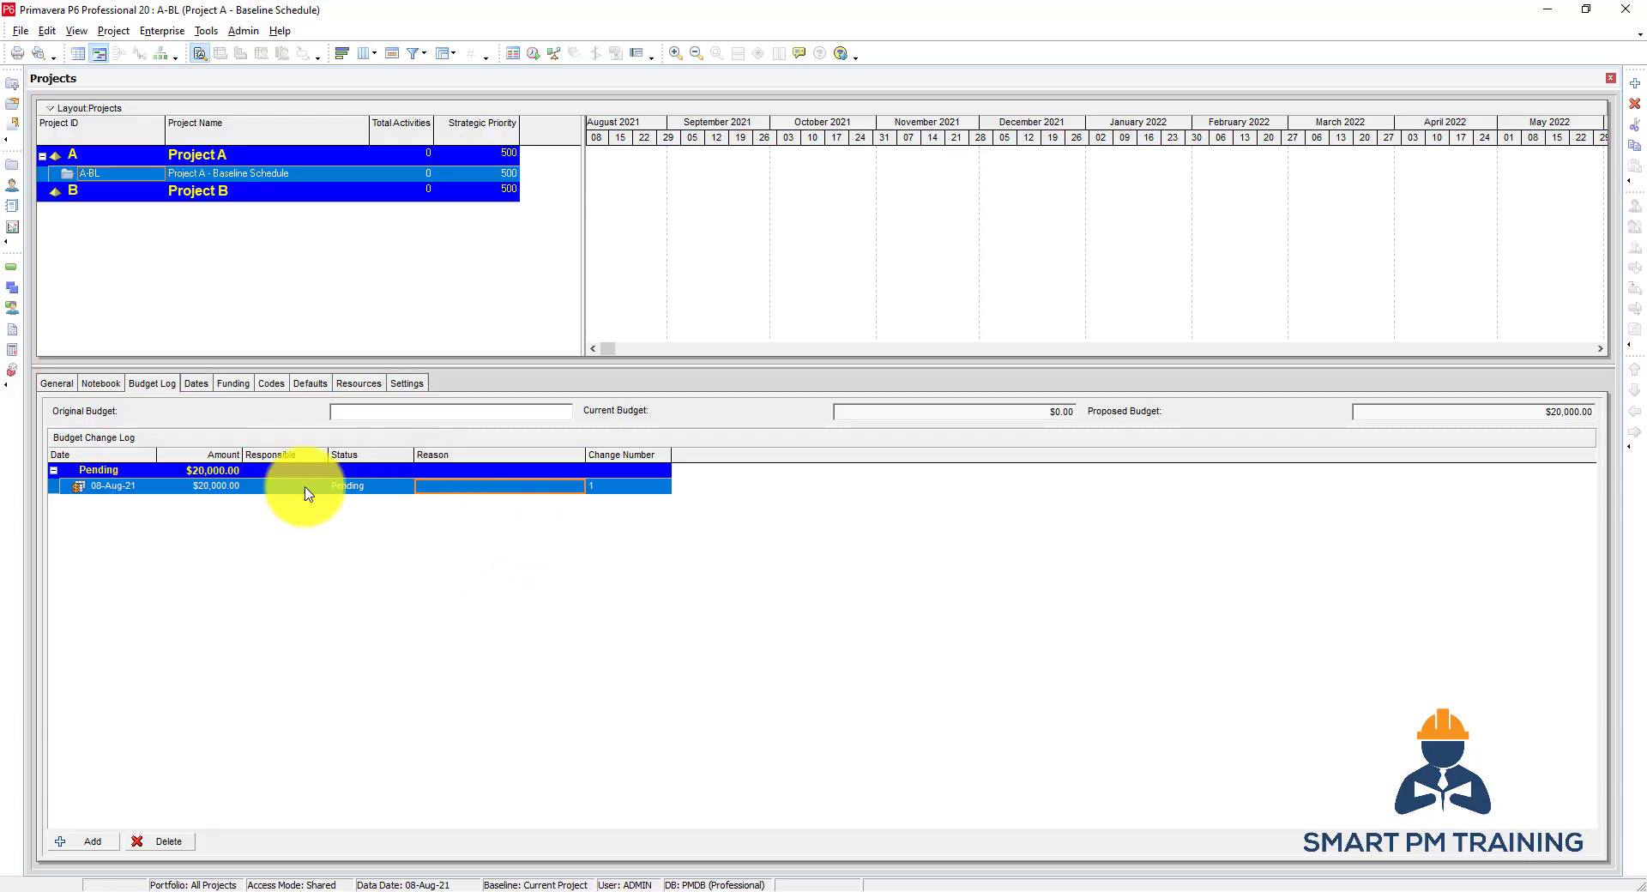
{"action": "left_click", "coordinate": [643, 488]}
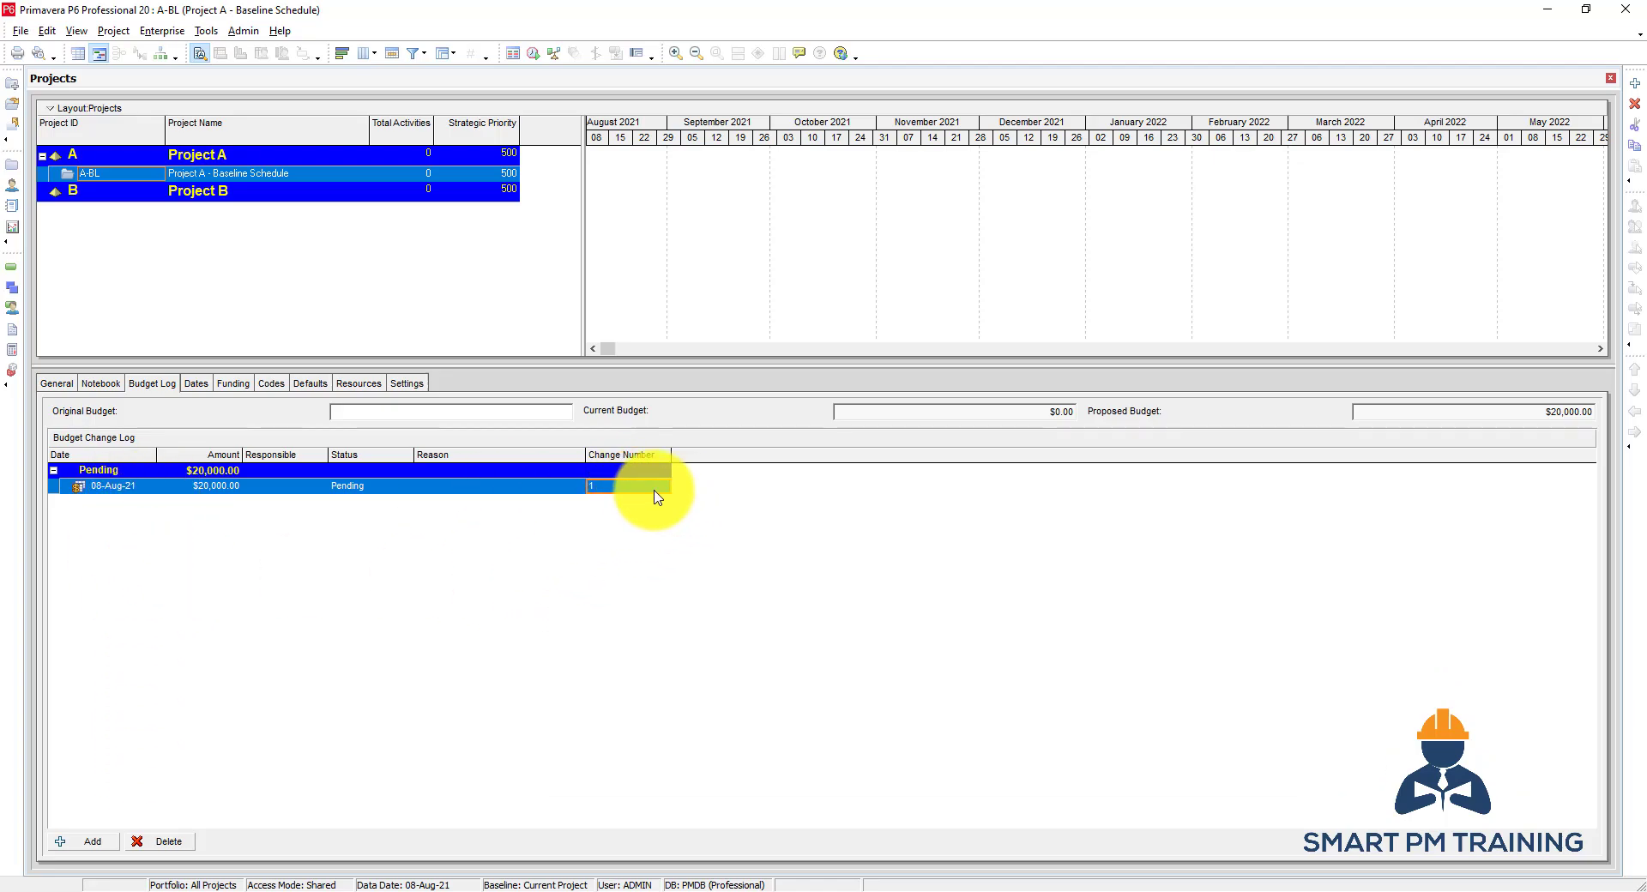
Set the A-BL project's Must Finish By date to 08-Aug-23 and change it to 09-Aug-23
{"action": "left_click", "coordinate": [197, 382]}
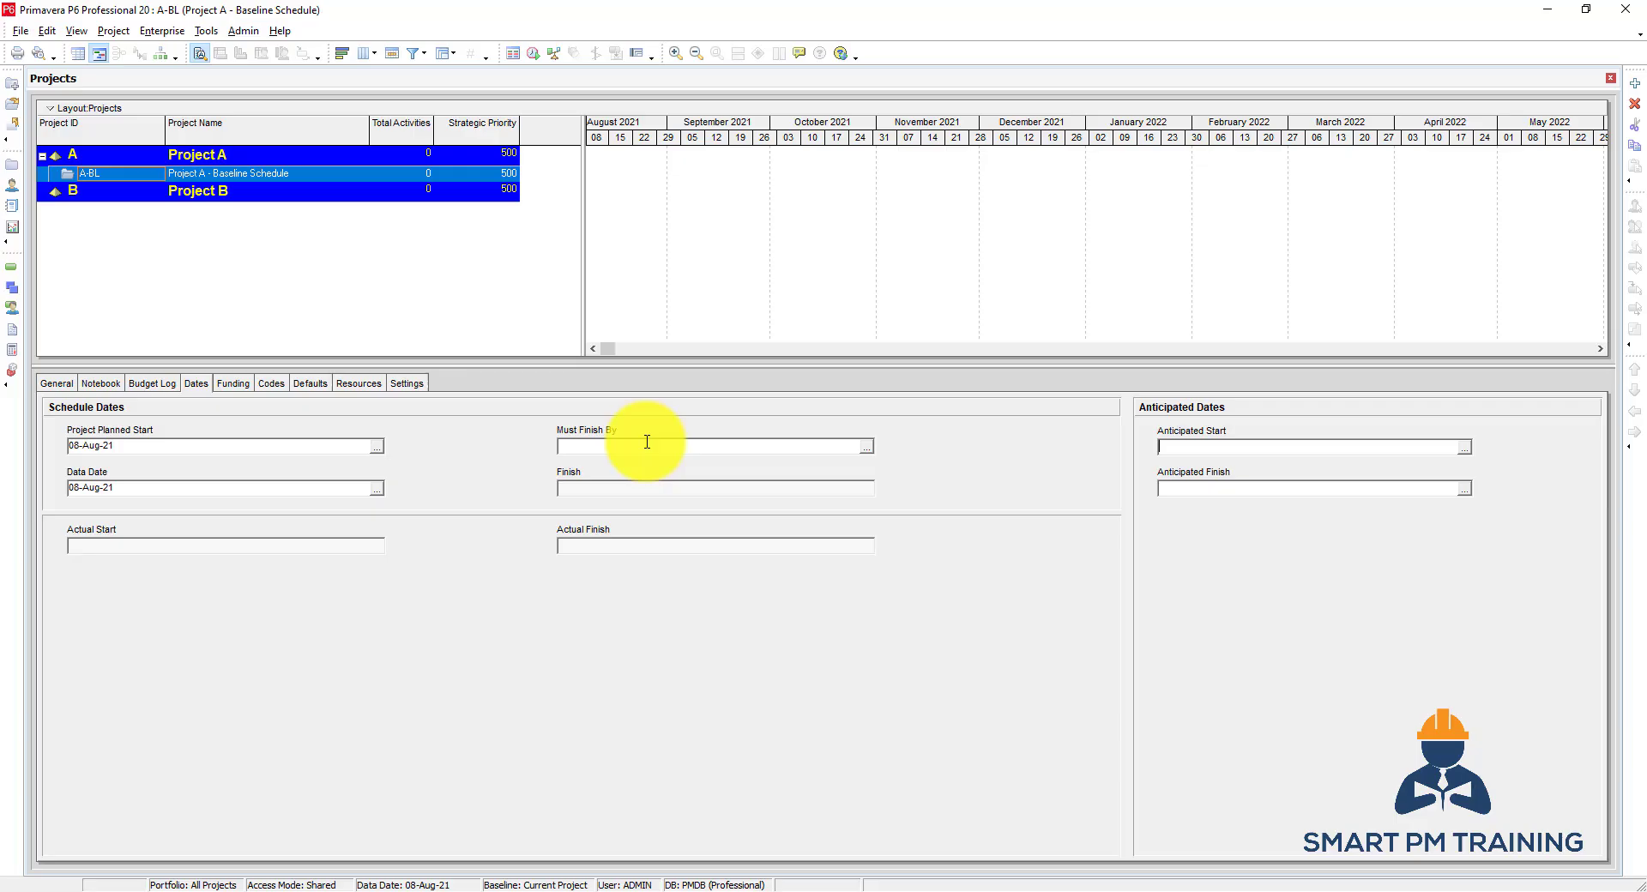
{"action": "left_click", "coordinate": [865, 446]}
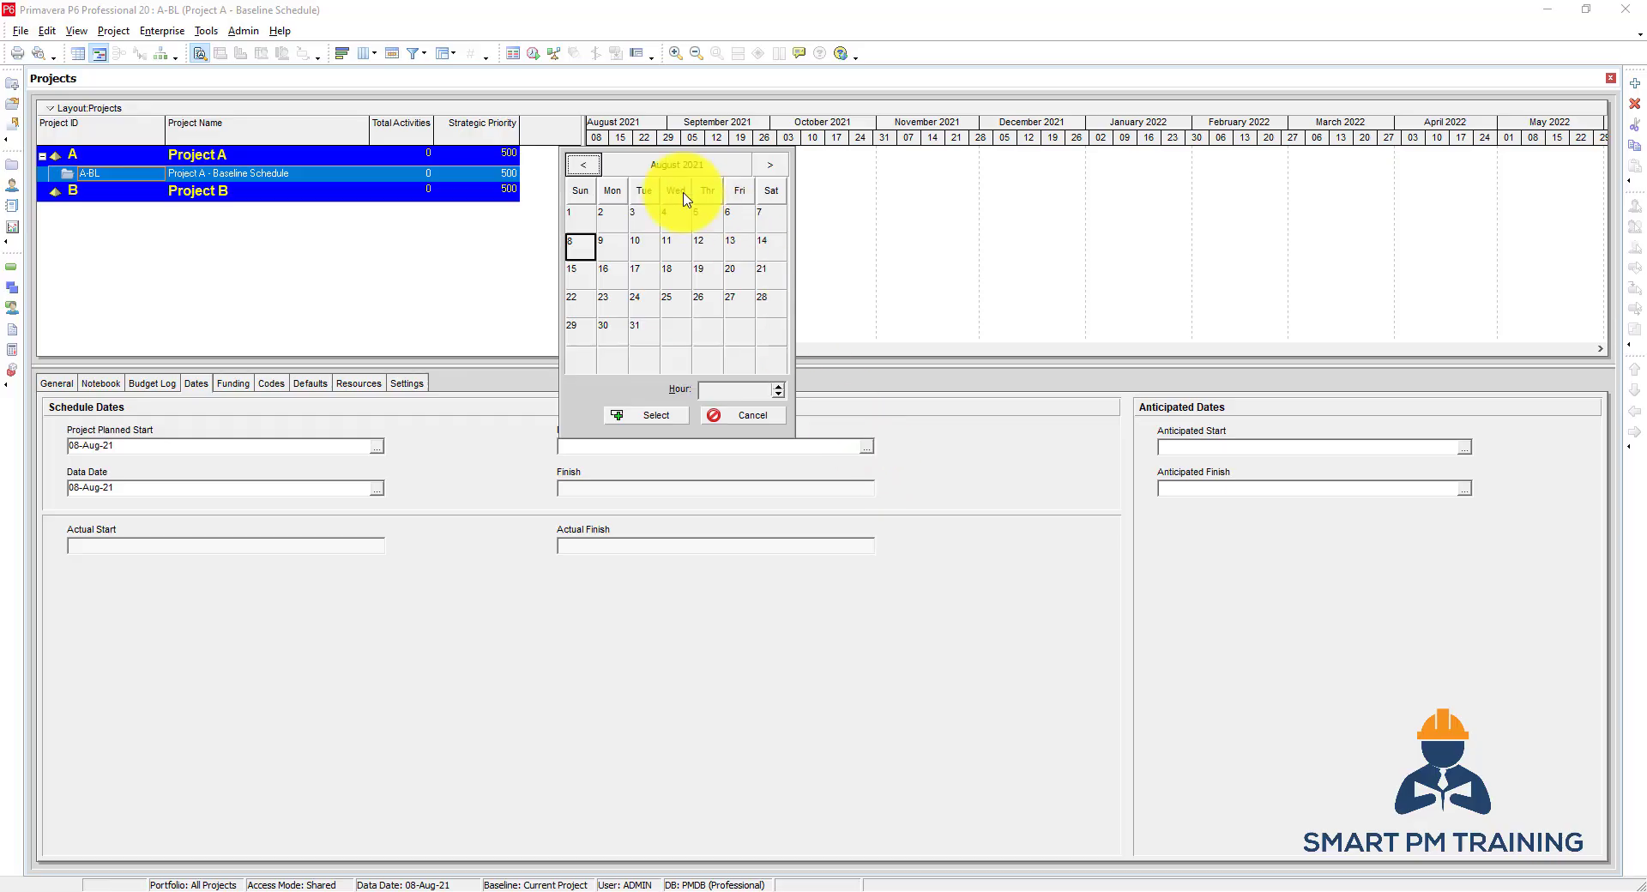
{"action": "left_click", "coordinate": [673, 164]}
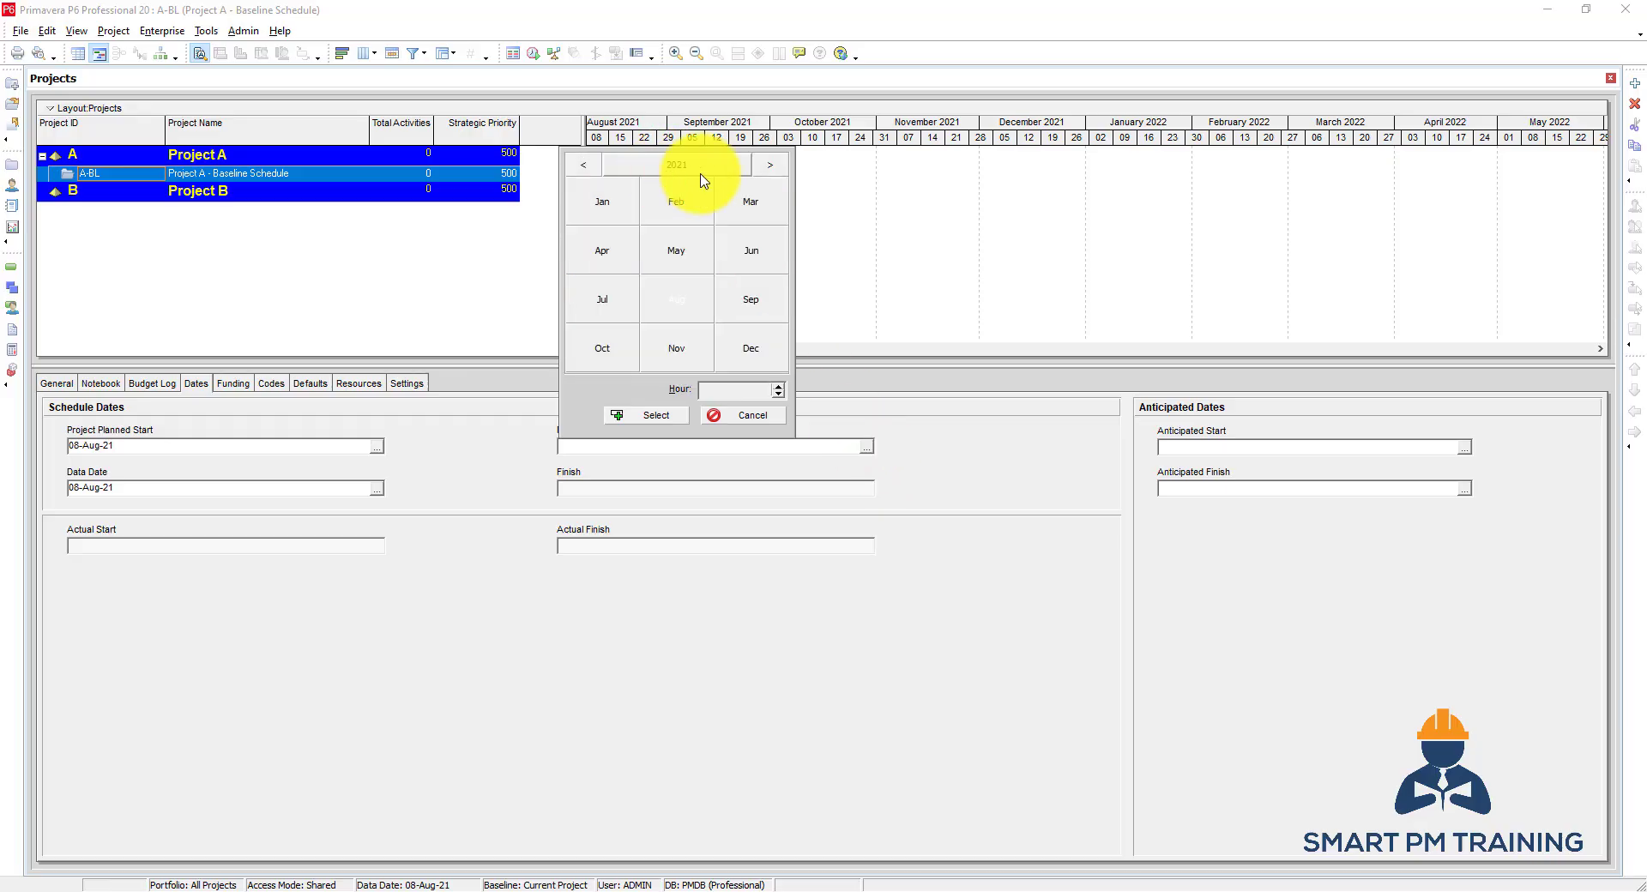
{"action": "left_click", "coordinate": [771, 165]}
{"action": "left_click", "coordinate": [774, 169]}
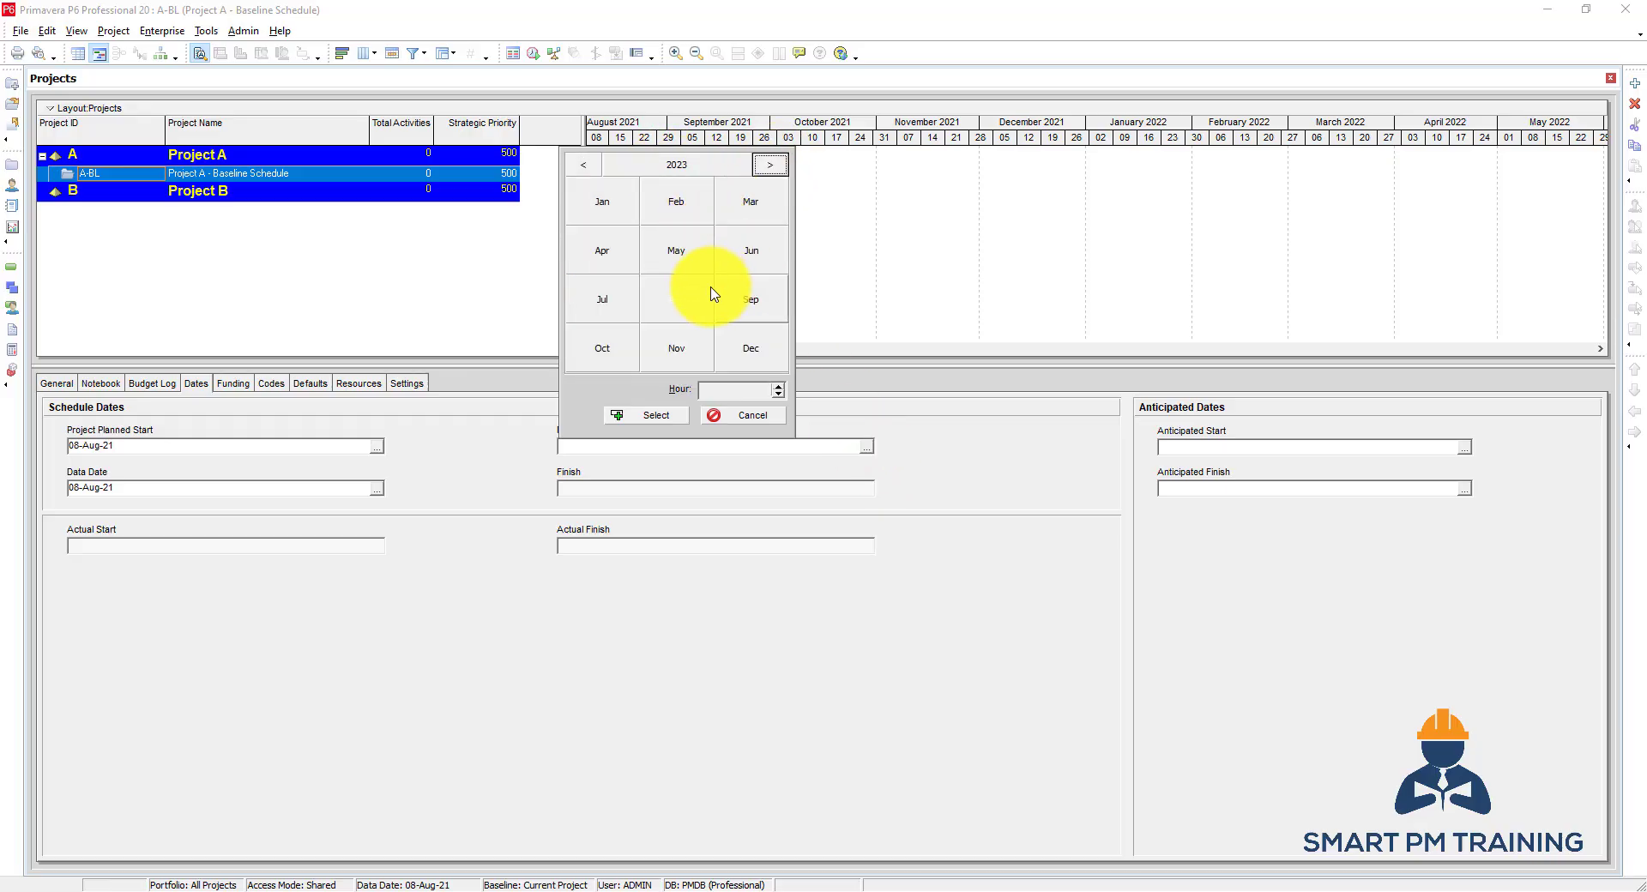
{"action": "left_click", "coordinate": [683, 311]}
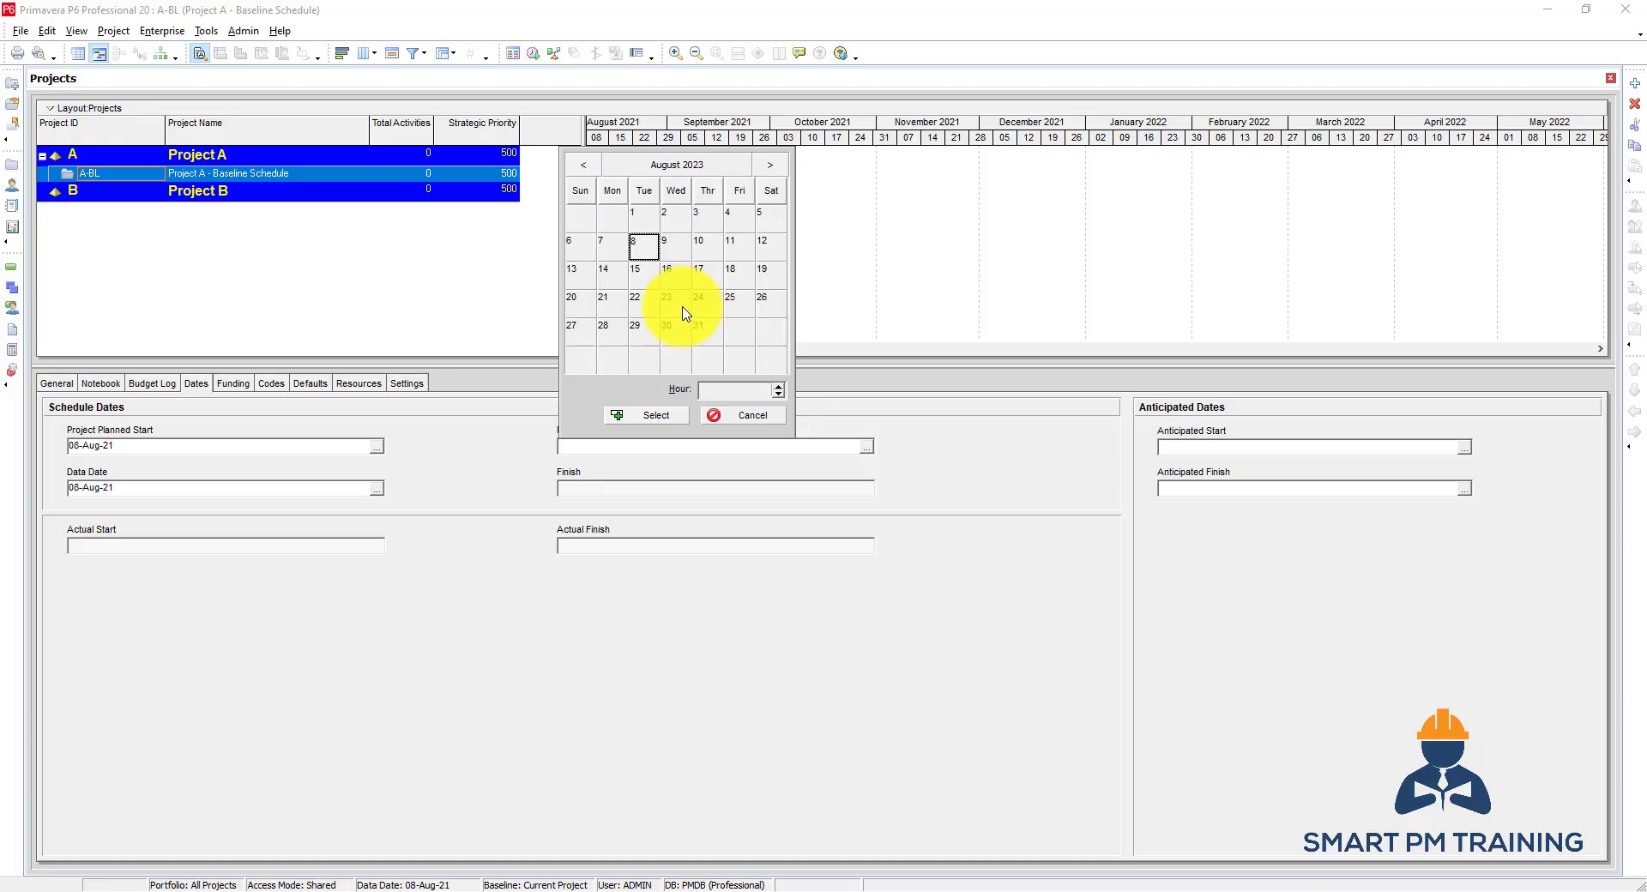
{"action": "double_click", "coordinate": [639, 249]}
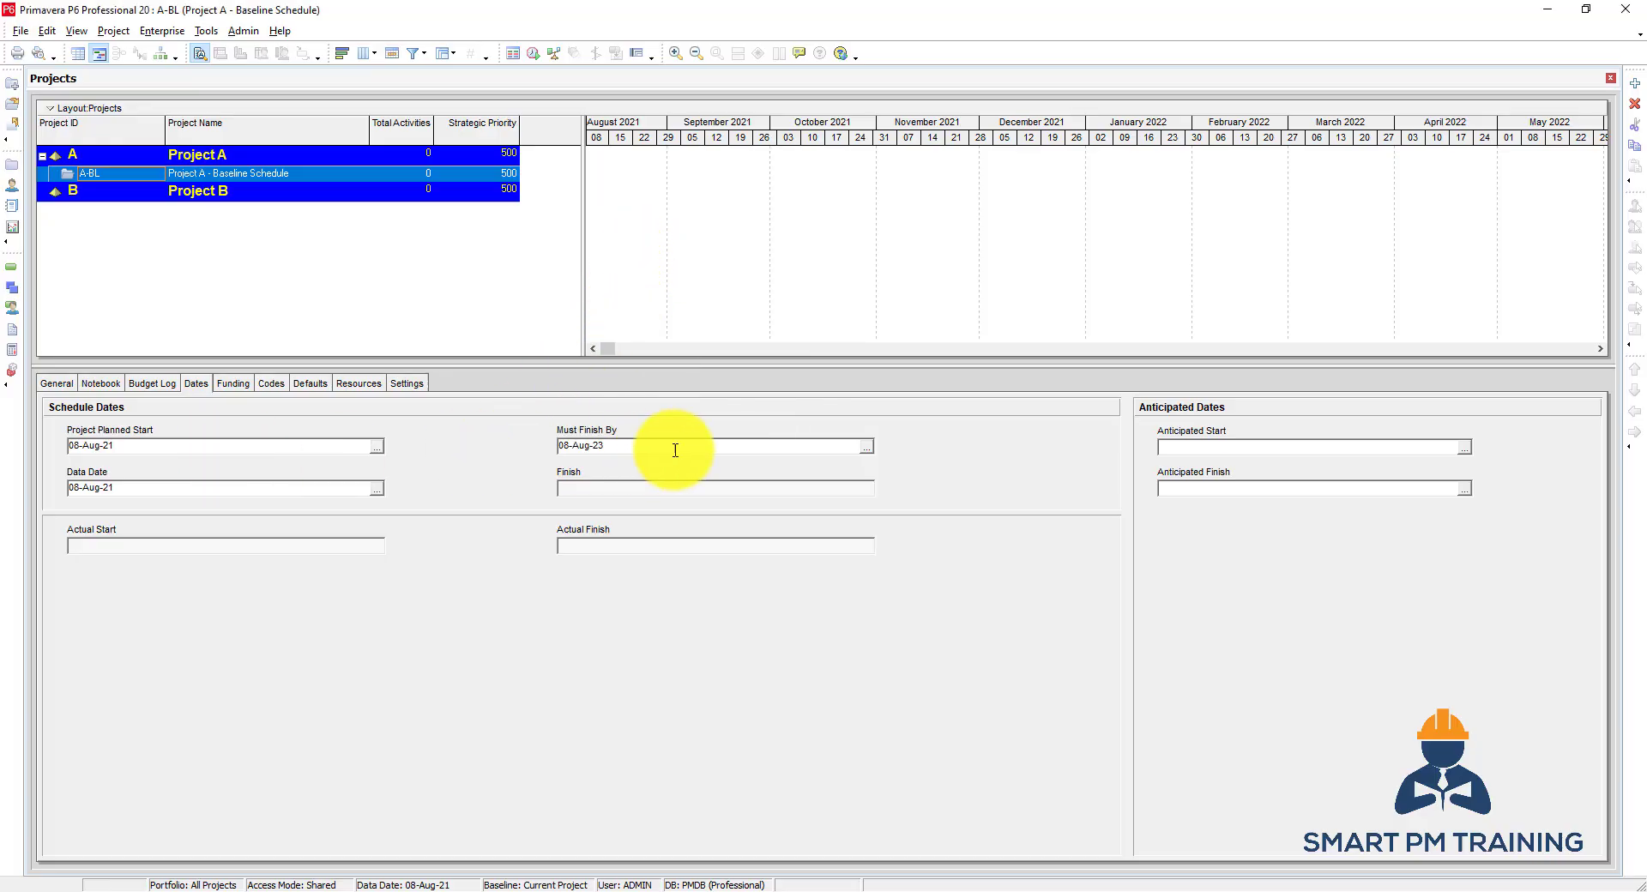
{"action": "left_click", "coordinate": [867, 447]}
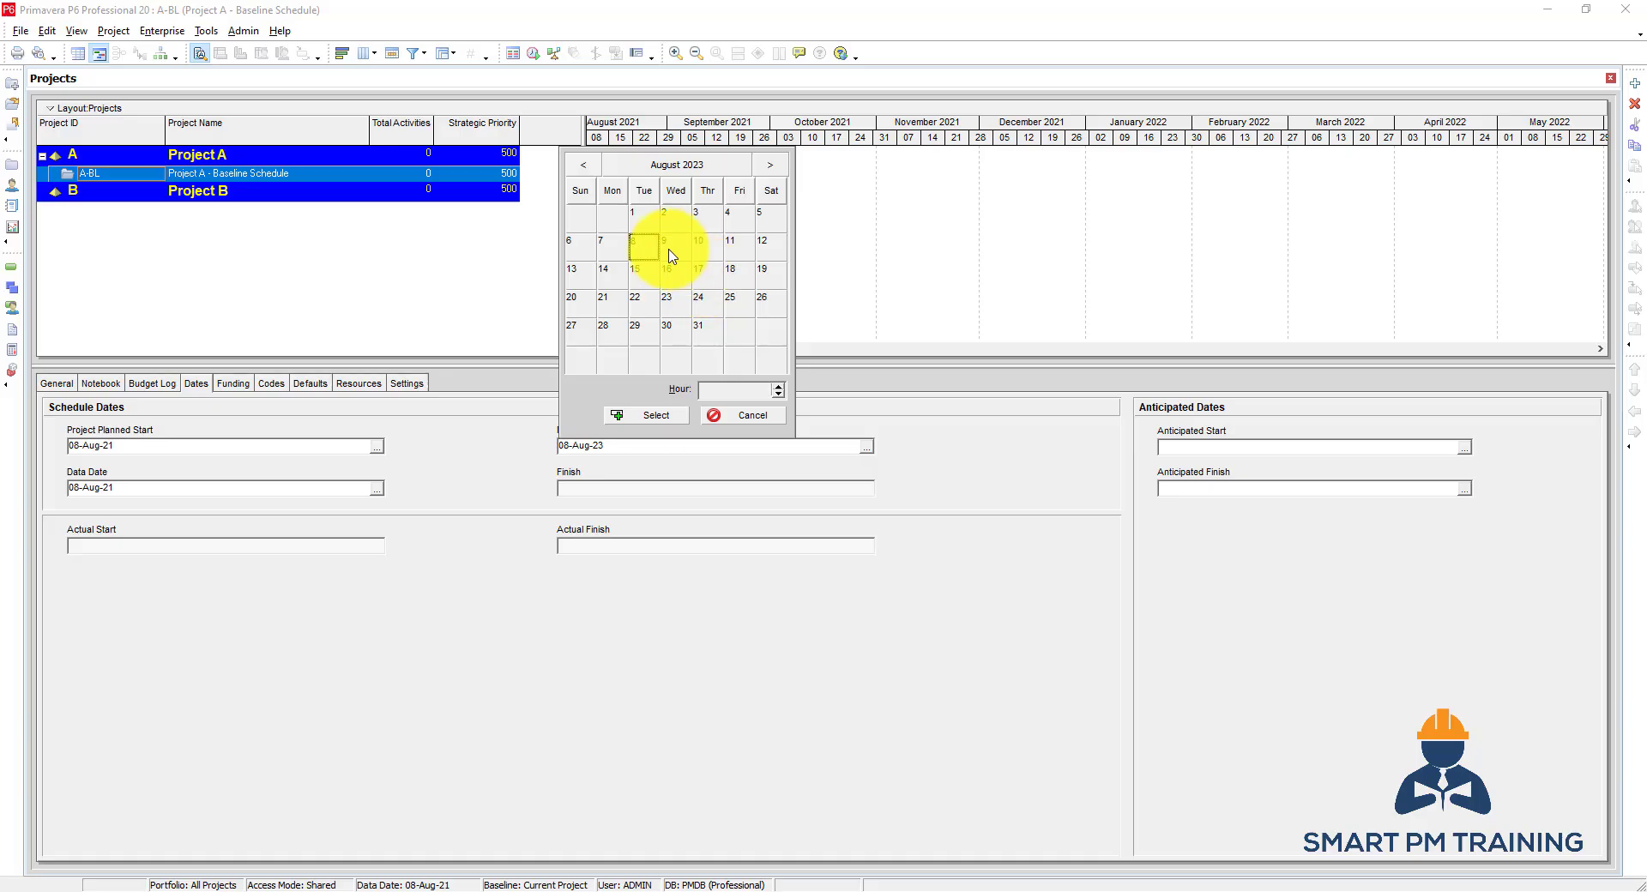
{"action": "double_click", "coordinate": [671, 255]}
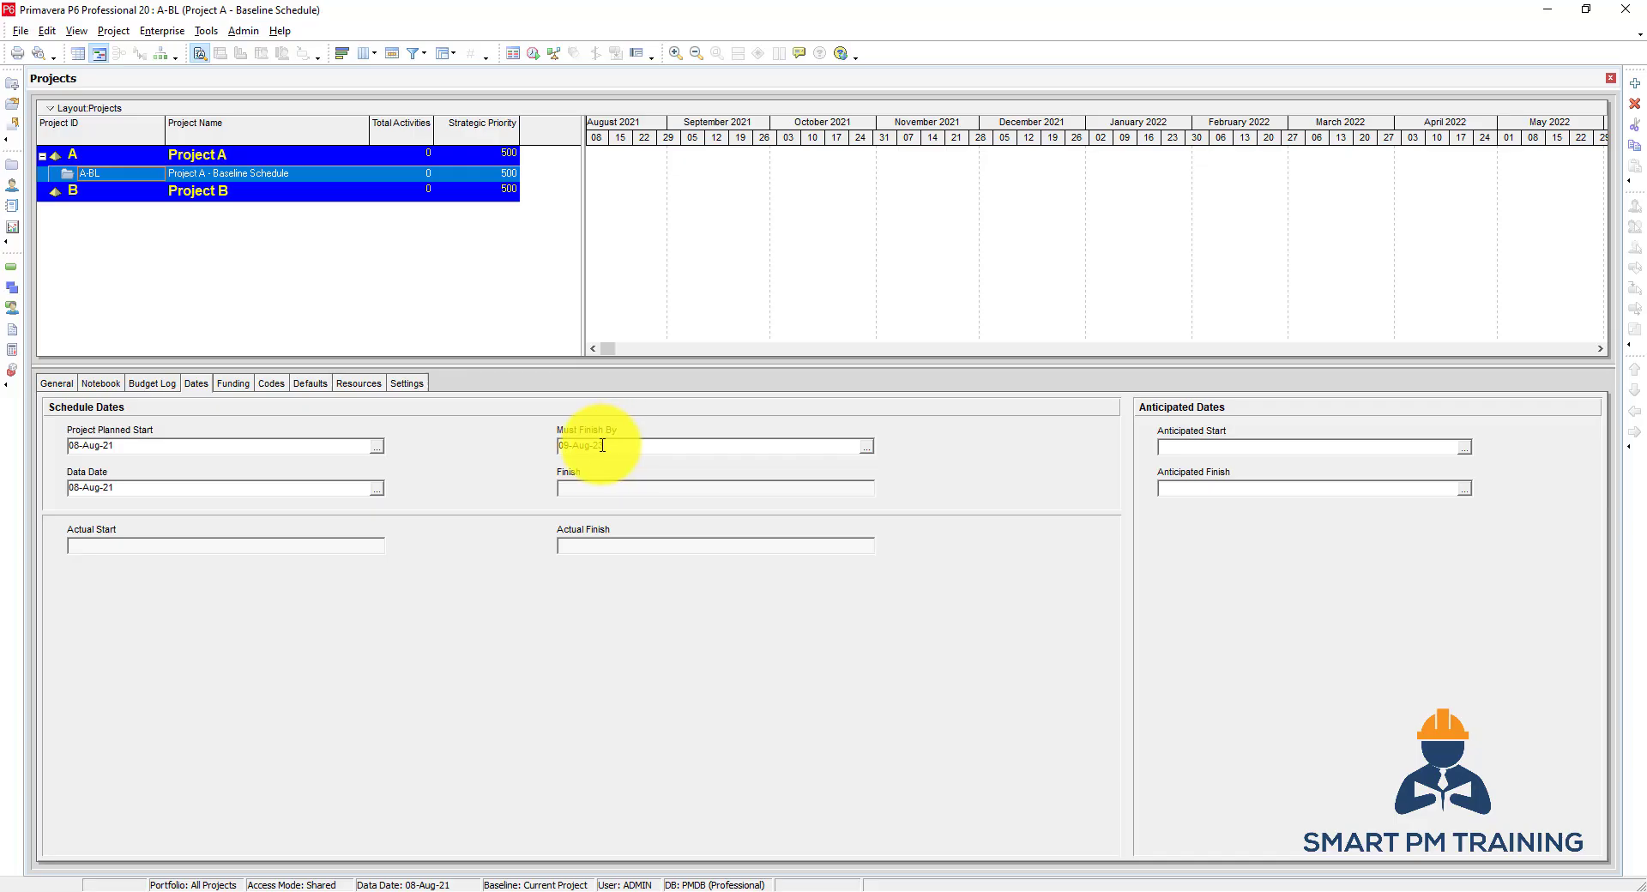
Check the funding sources and project code assignments of the A-BL project
{"action": "left_click", "coordinate": [233, 383]}
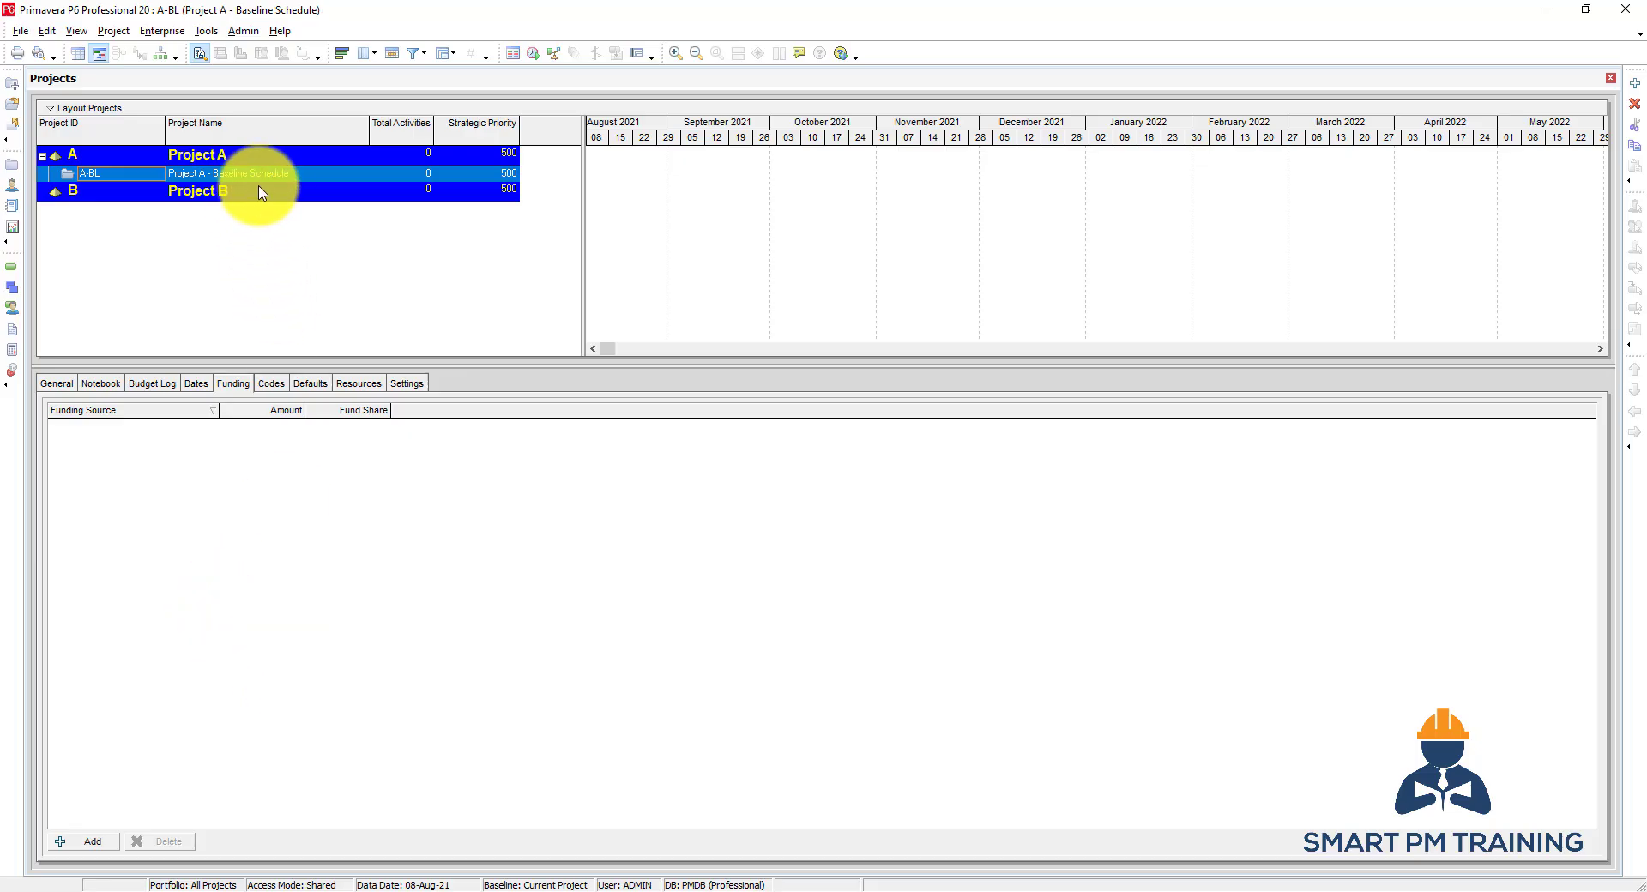
{"action": "left_click", "coordinate": [278, 175]}
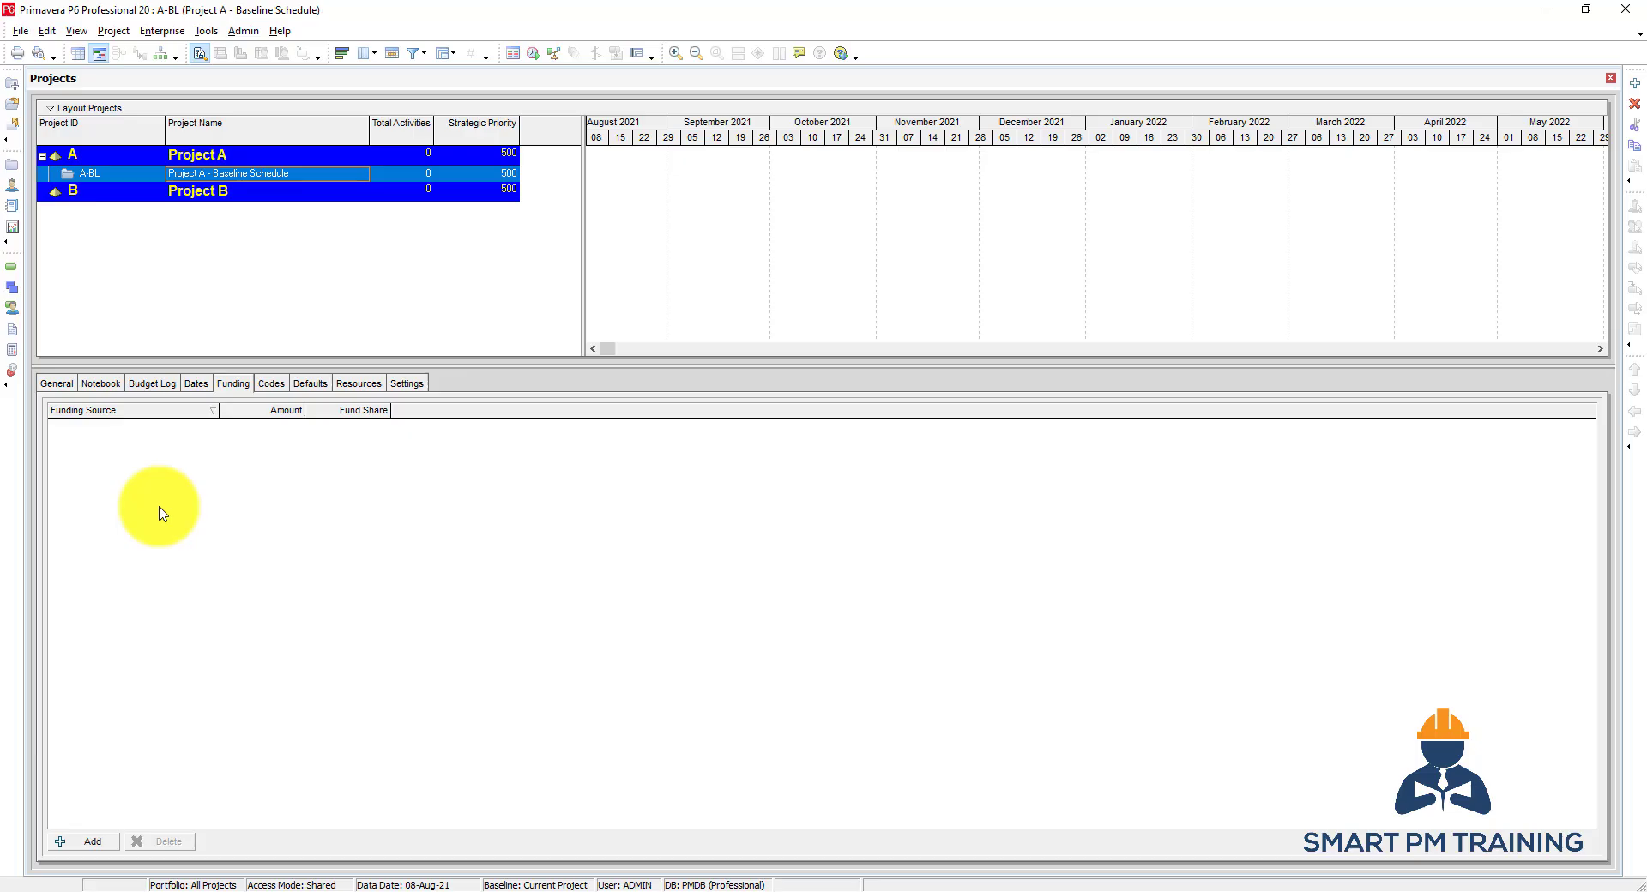
{"action": "left_click", "coordinate": [271, 383]}
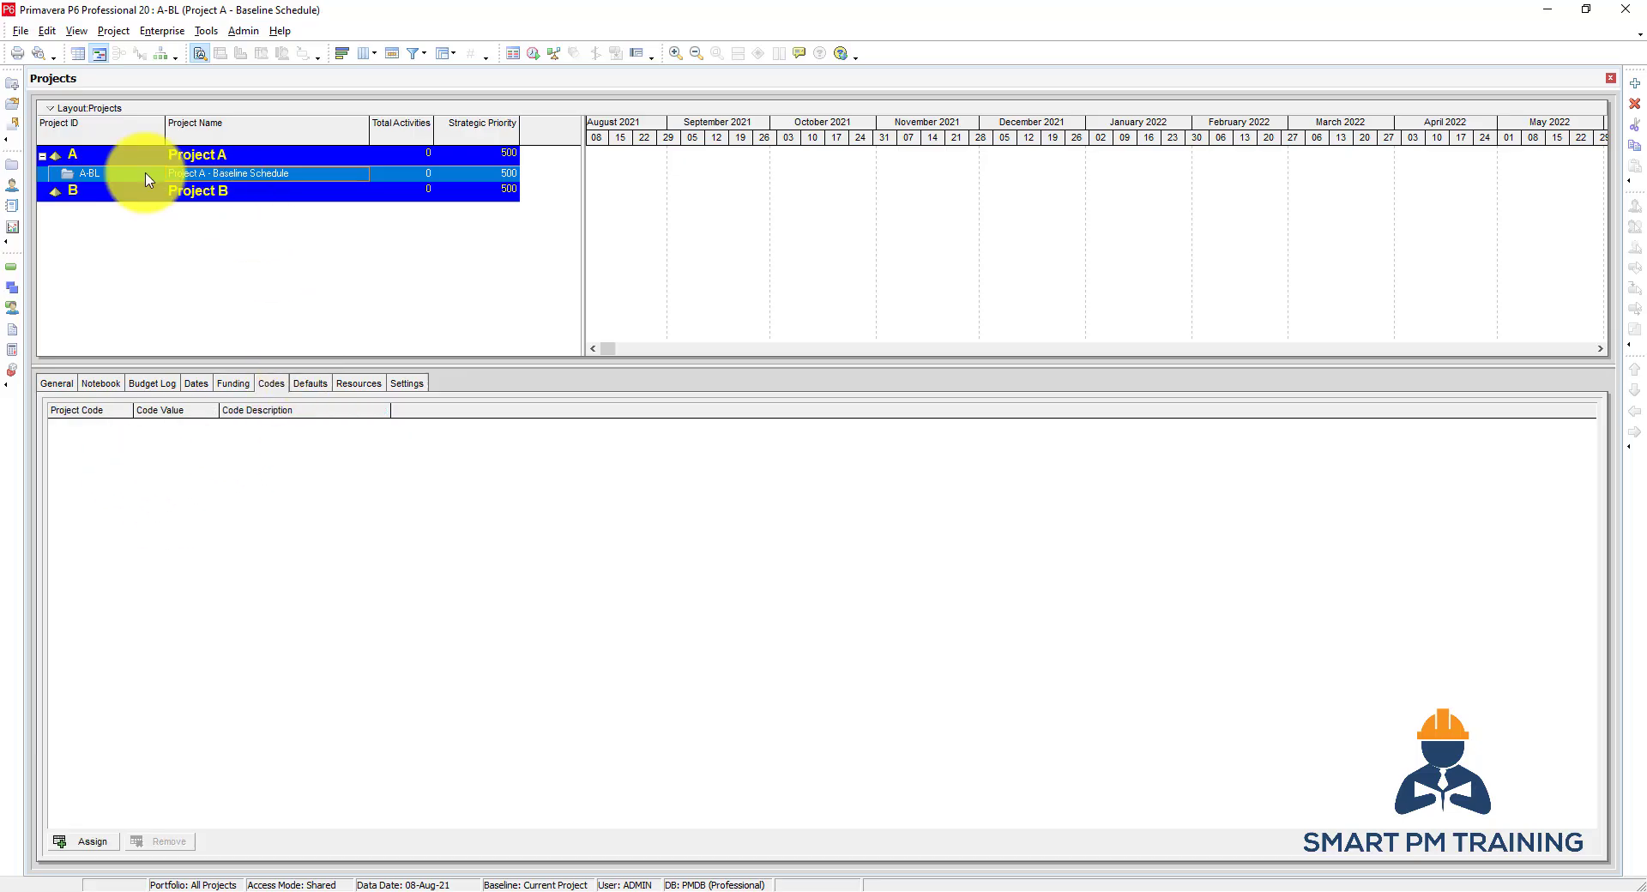
Check the project codes assignable to A-BL and rename the project code Revesion to Buildings in the enterprise project code definitions
{"action": "left_click", "coordinate": [96, 843]}
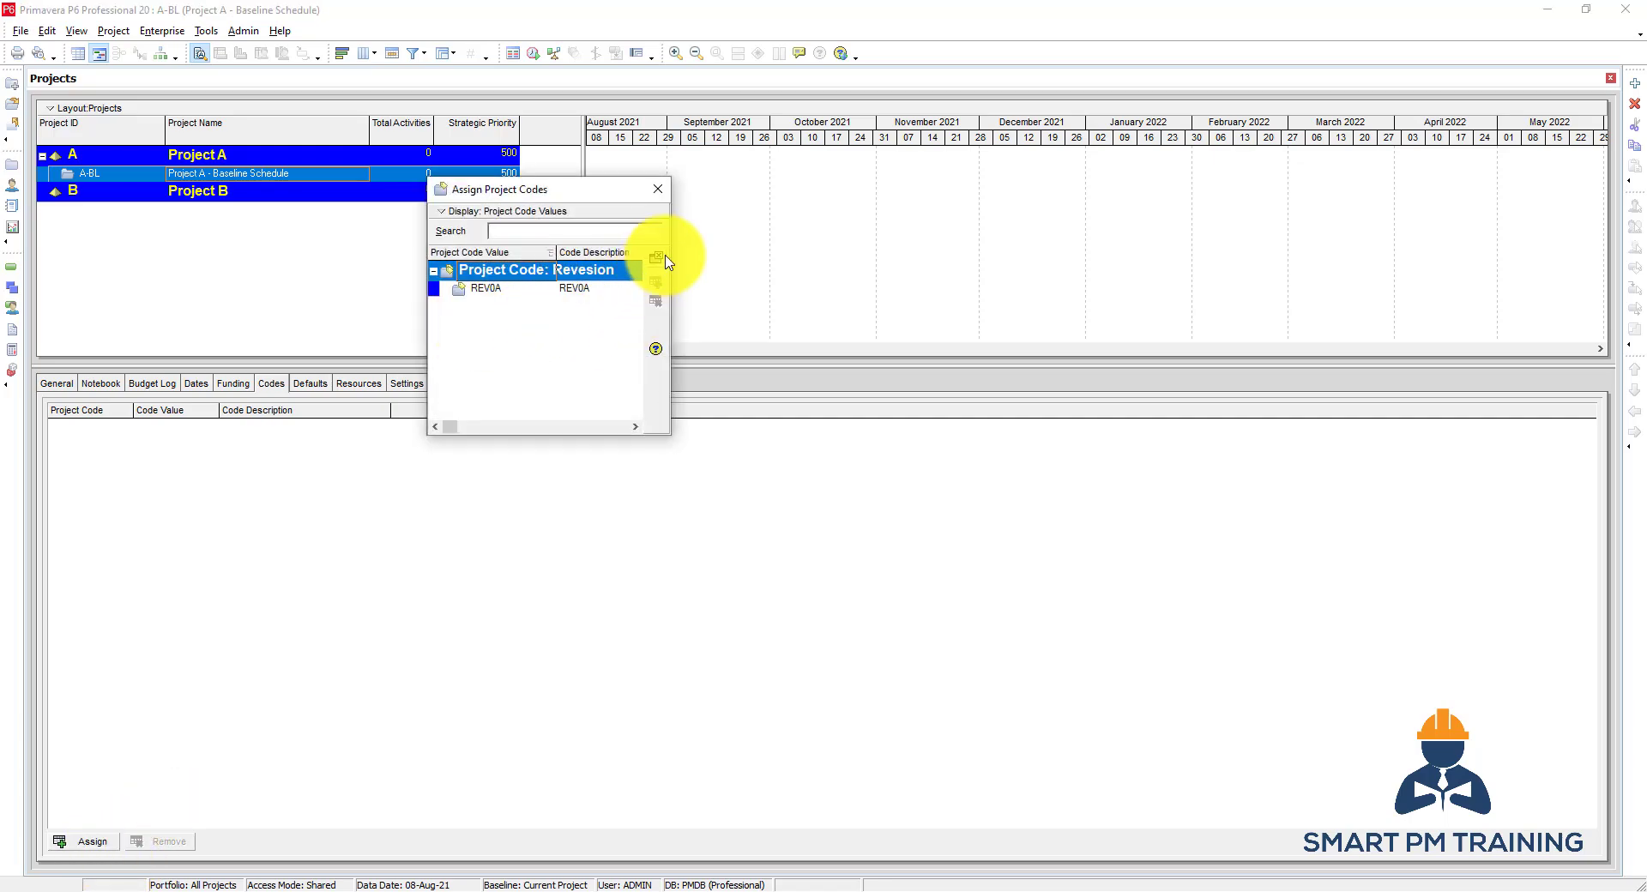
{"action": "left_click", "coordinate": [658, 257]}
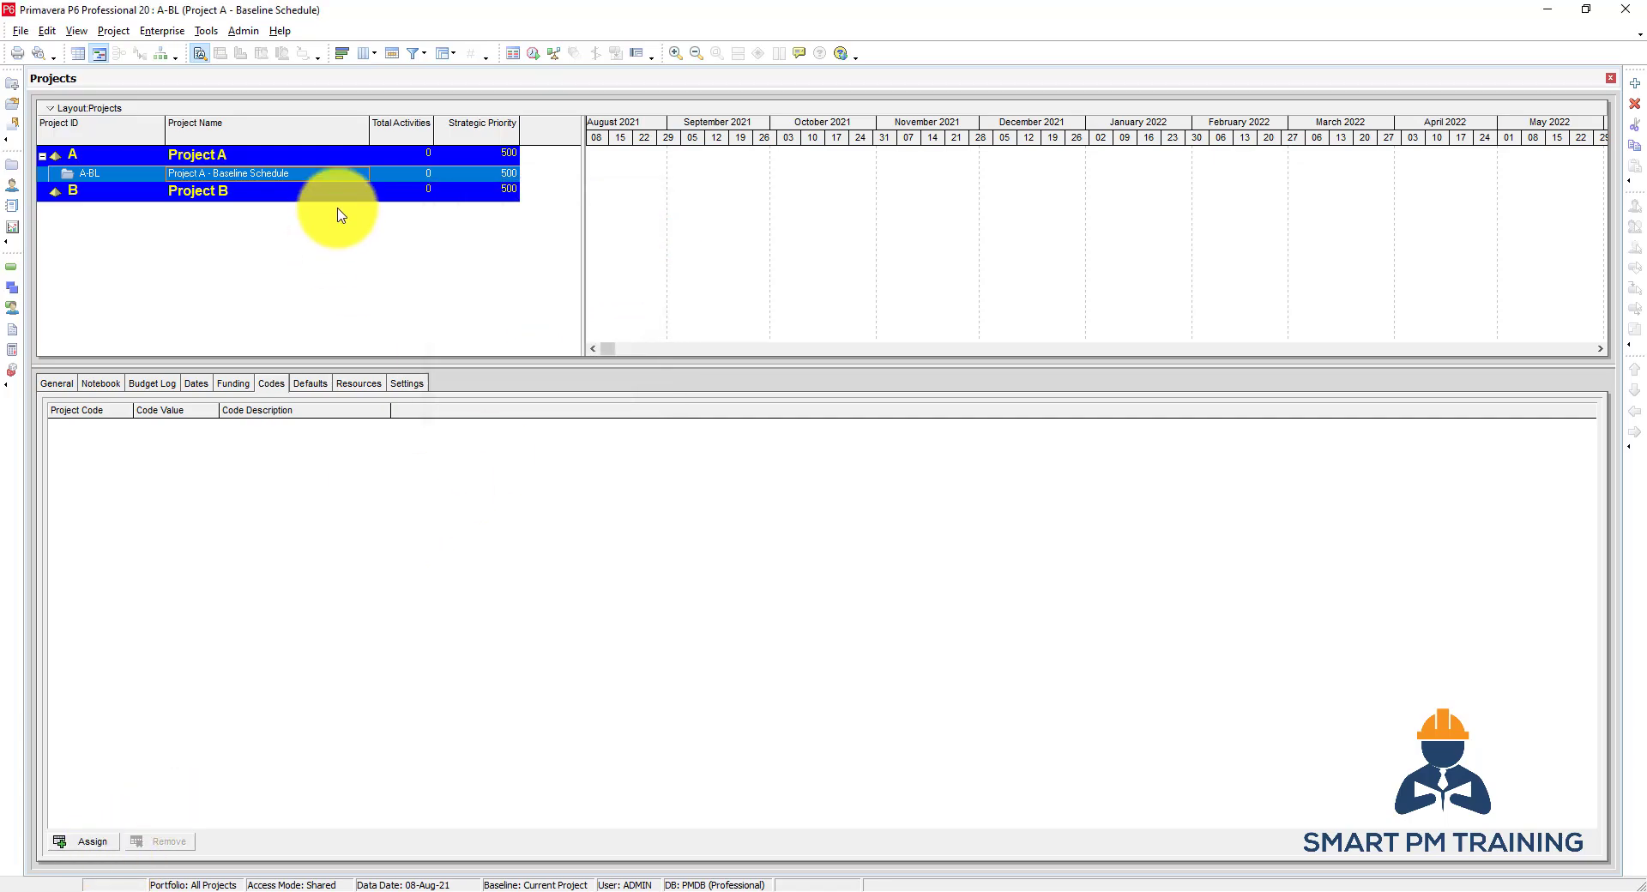
{"action": "left_click", "coordinate": [163, 31]}
{"action": "left_click", "coordinate": [210, 232]}
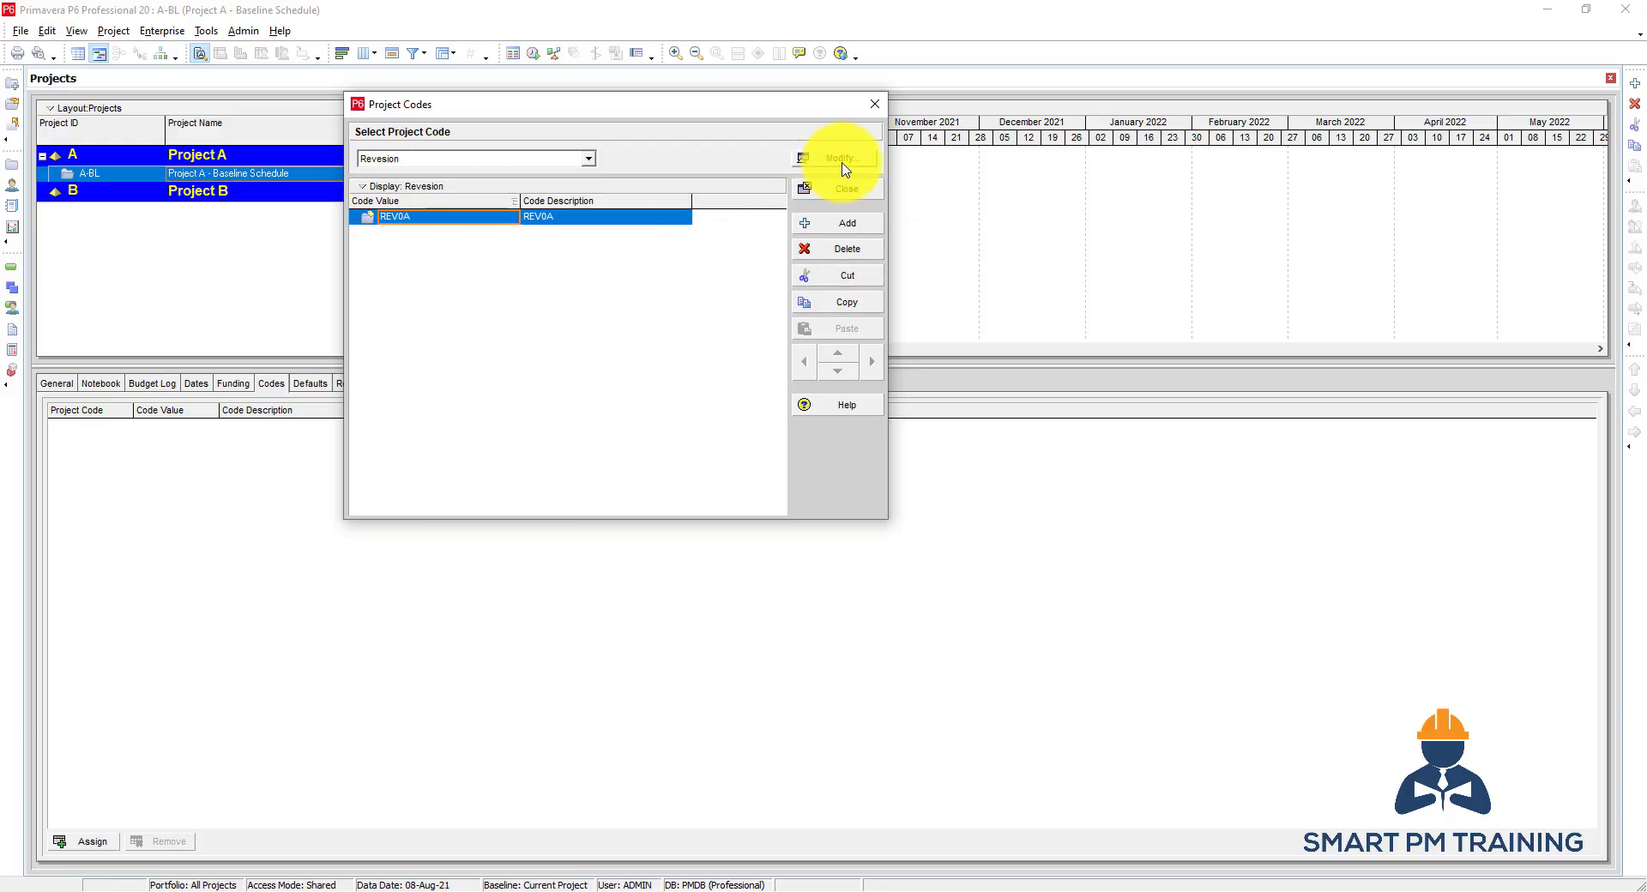
{"action": "left_click", "coordinate": [842, 163]}
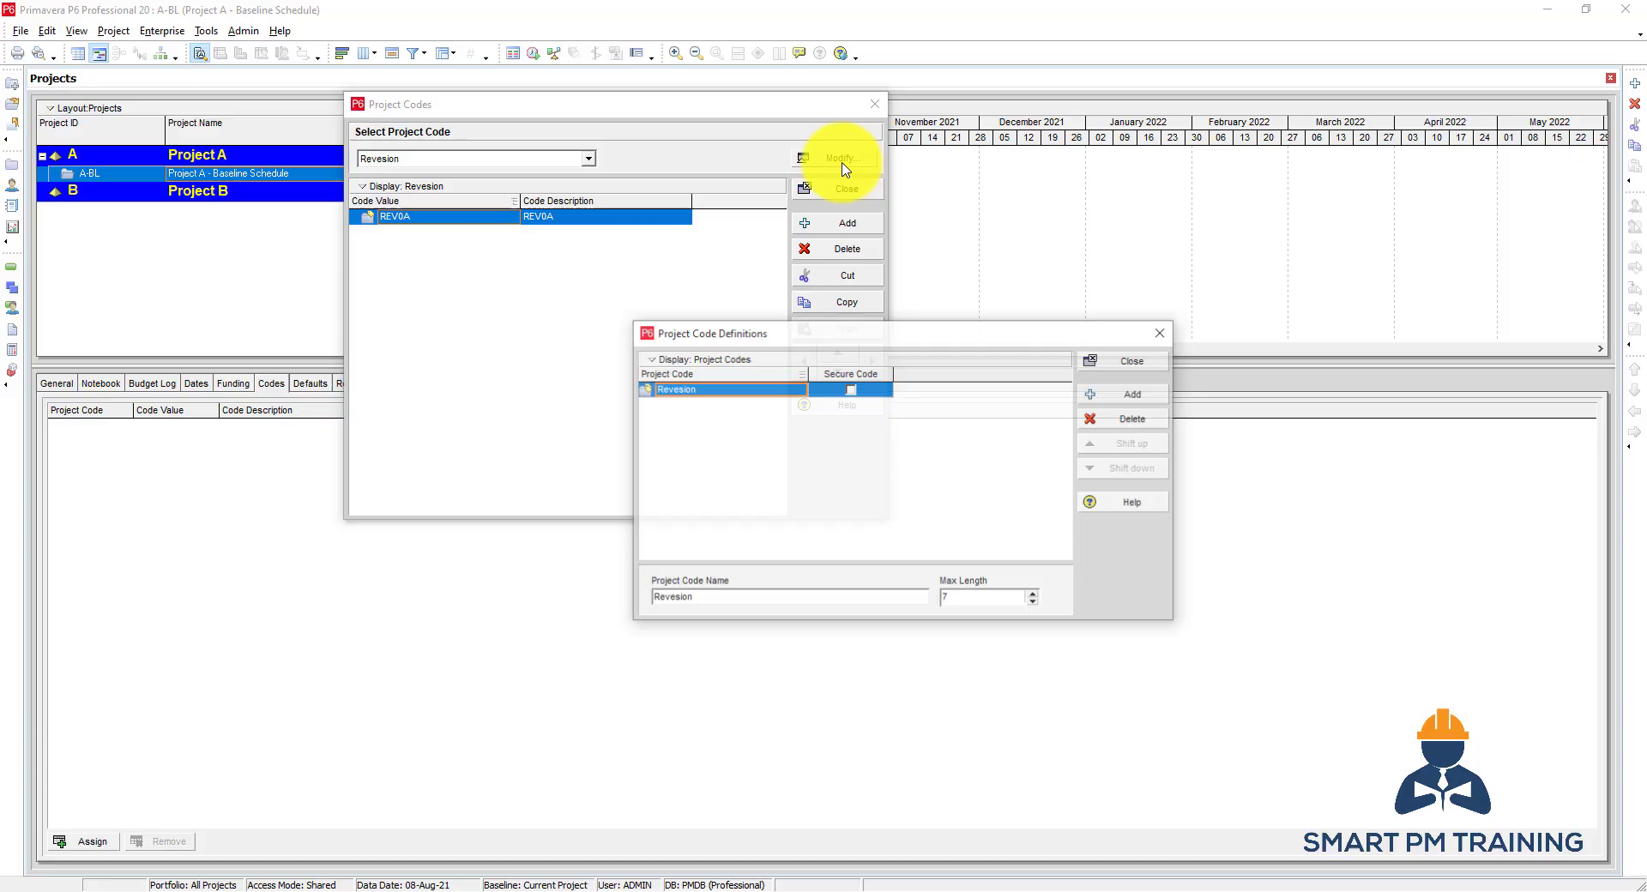
{"action": "left_click", "coordinate": [693, 390]}
{"action": "type", "text": "B"}
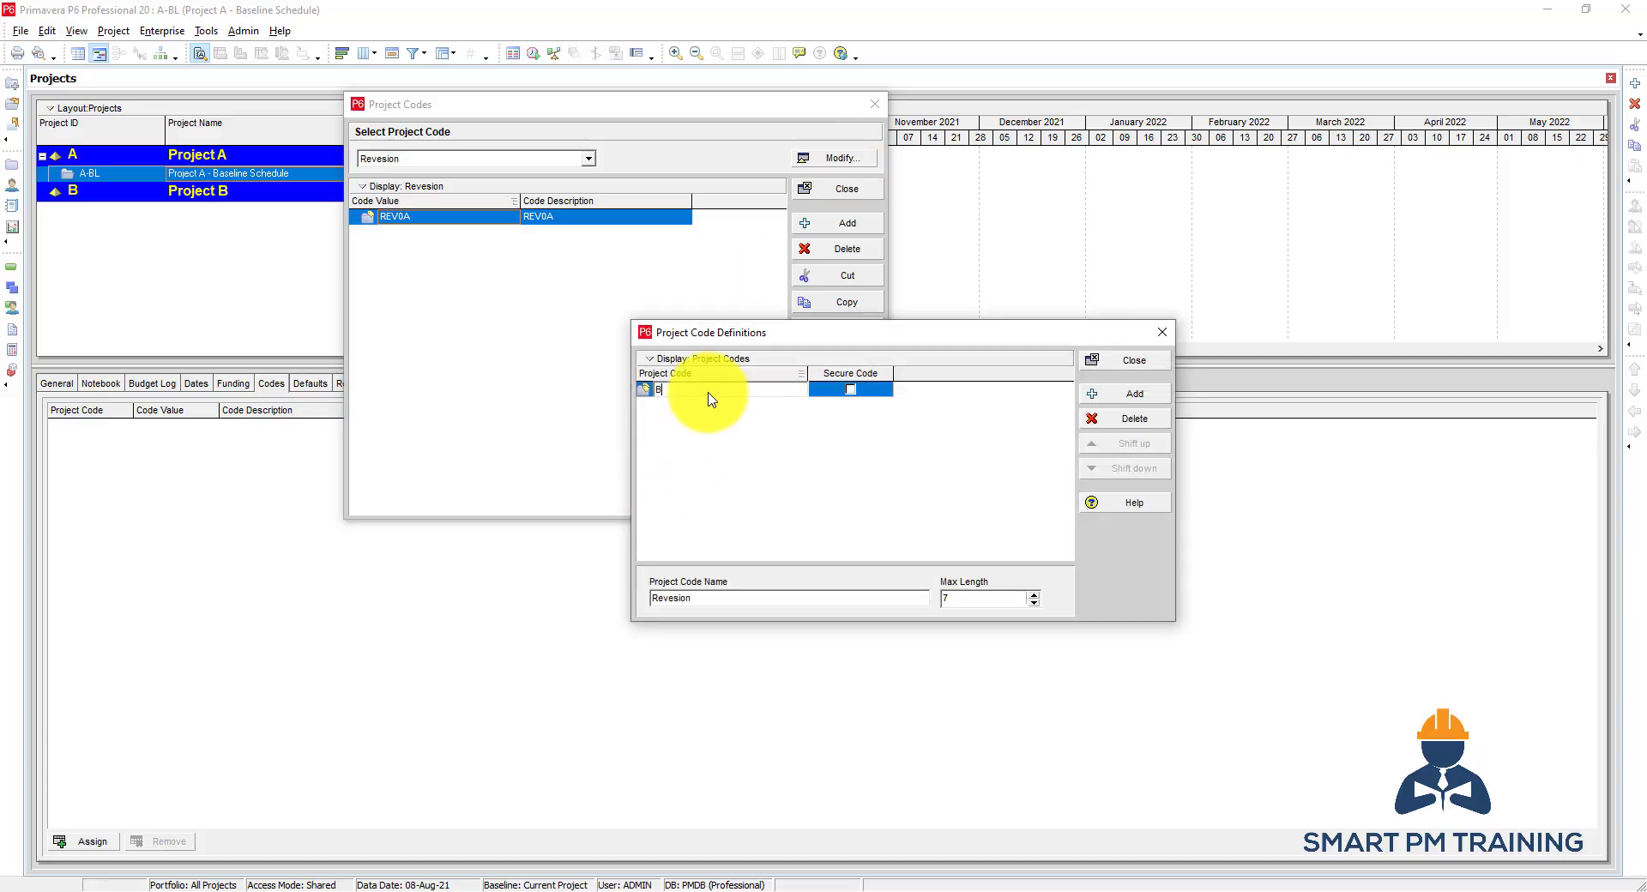
{"action": "type", "text": "uildings"}
{"action": "key", "text": "Return"}
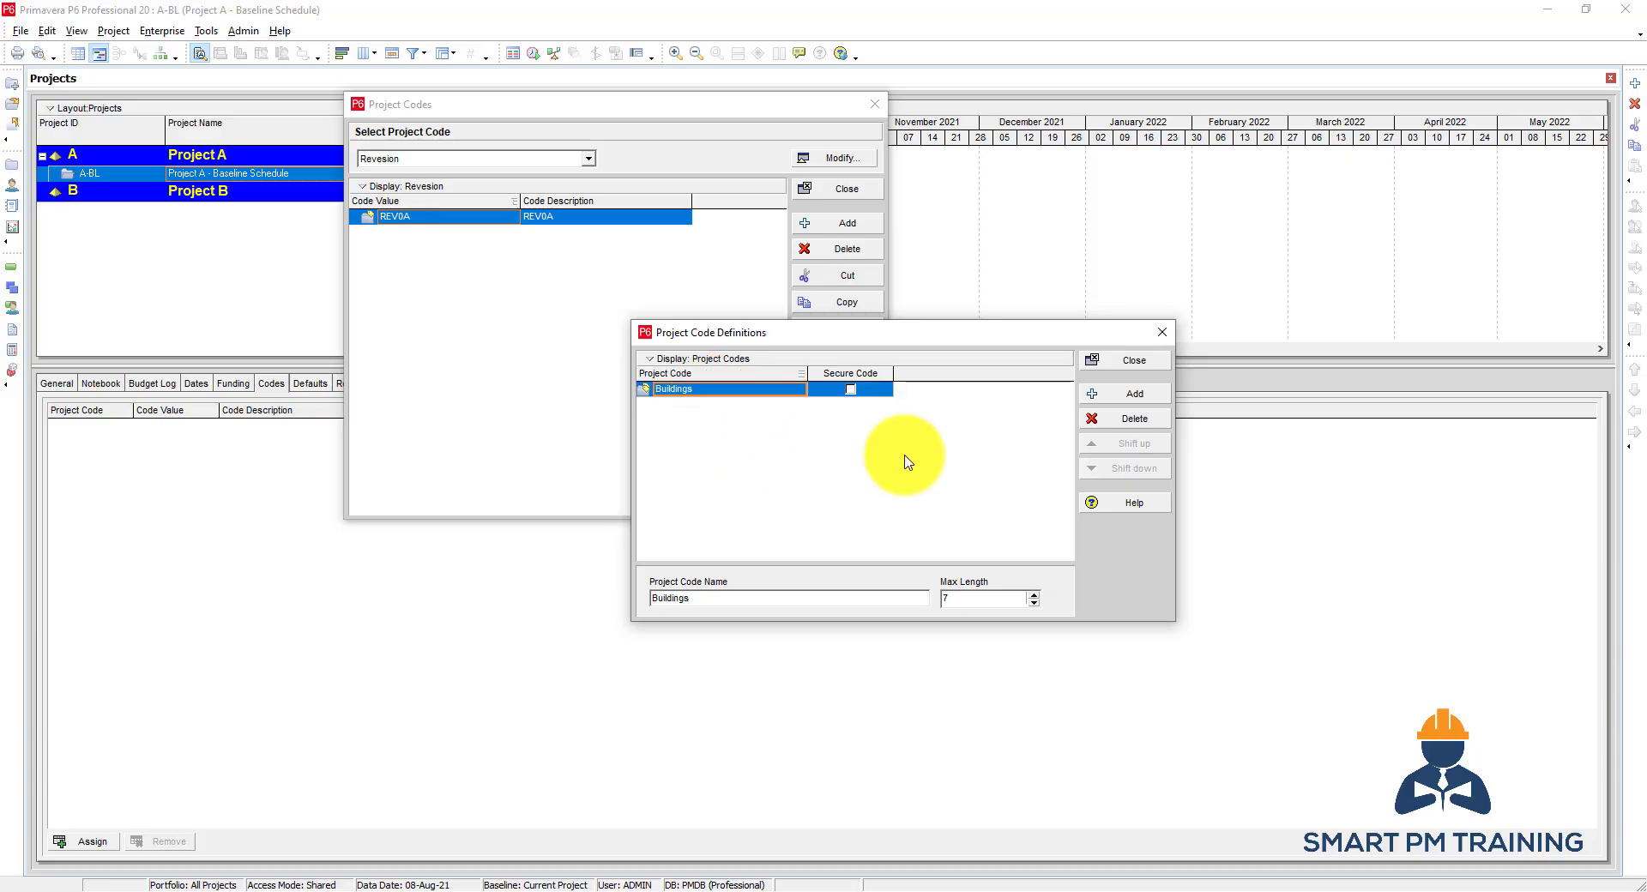
{"action": "left_click", "coordinate": [1127, 396]}
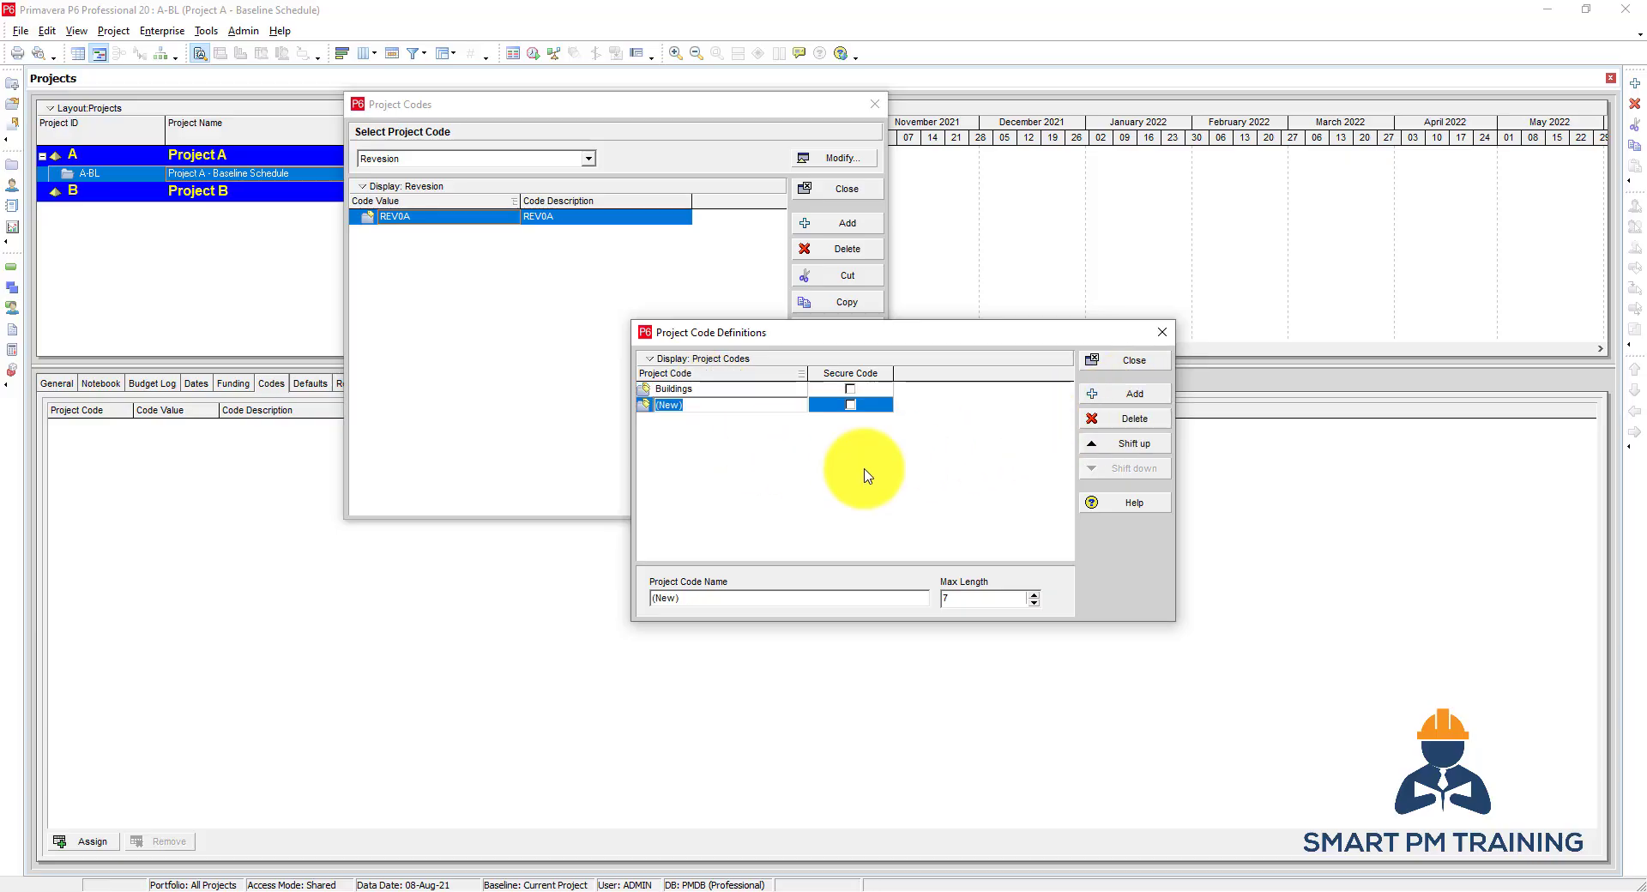
{"action": "left_click", "coordinate": [1113, 427]}
{"action": "left_click", "coordinate": [815, 481]}
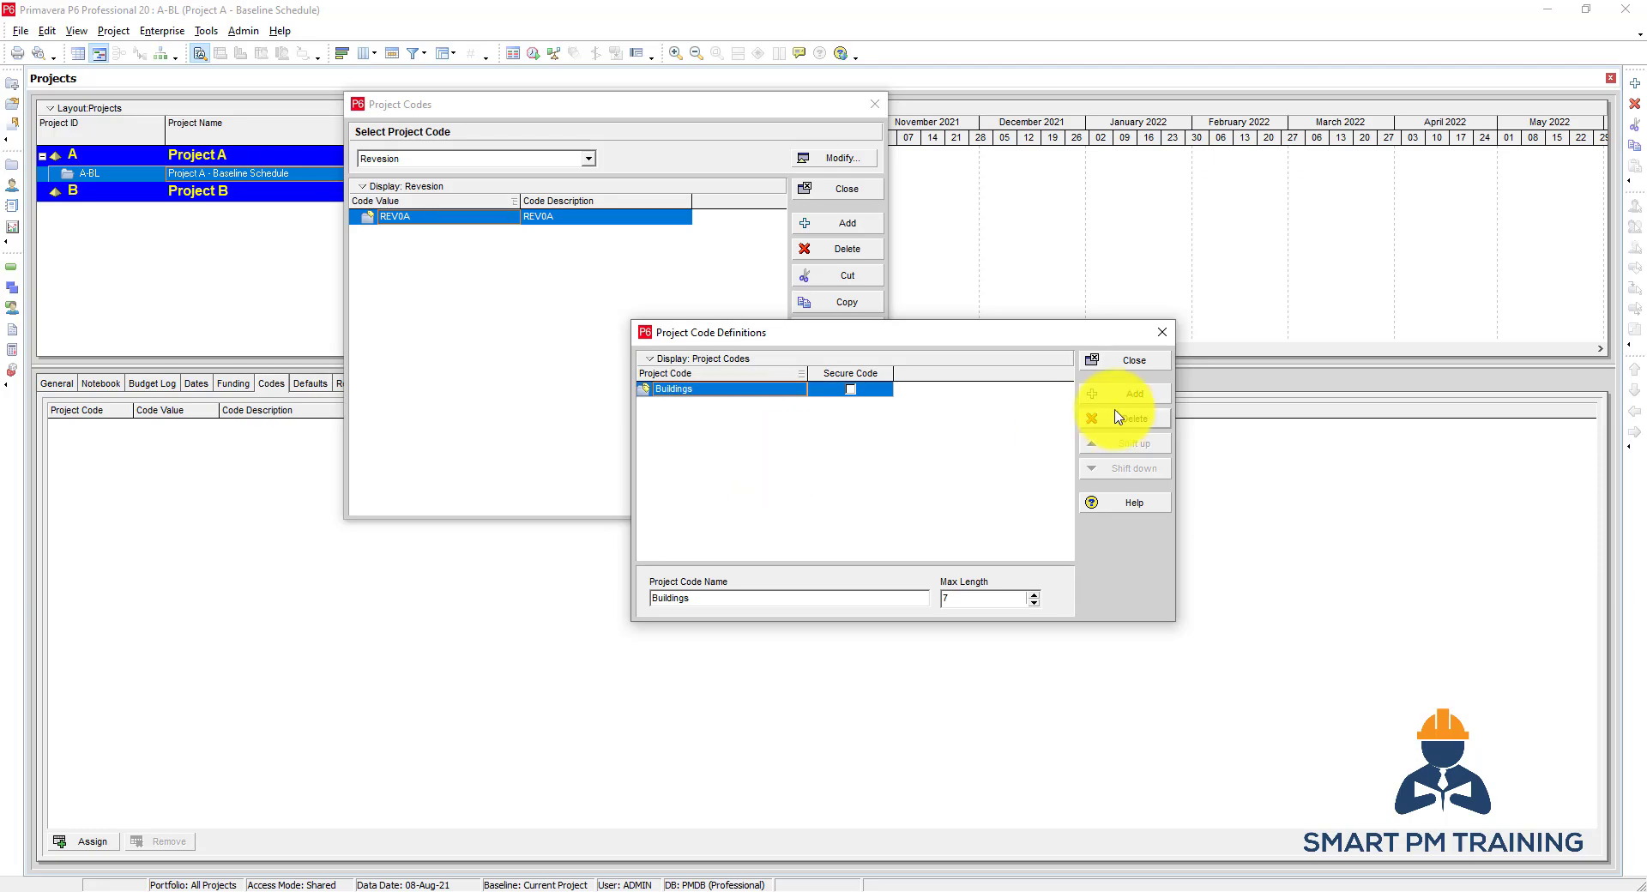
Close the project code definitions and check which project codes can be selected for editing their values
{"action": "left_click", "coordinate": [1136, 361]}
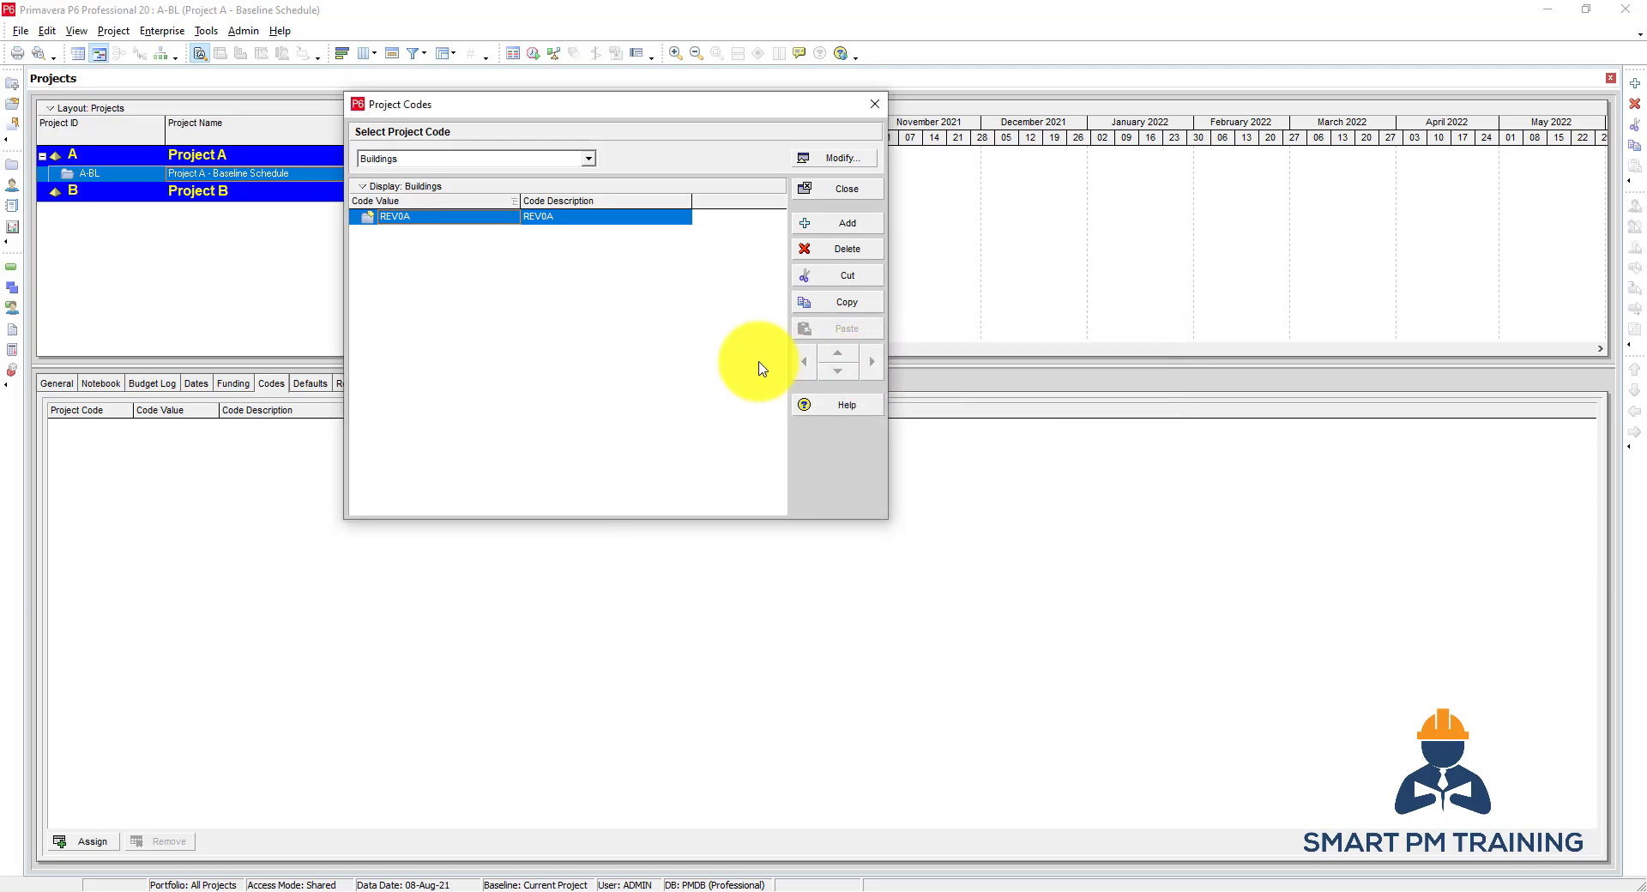
{"action": "left_click", "coordinate": [828, 163]}
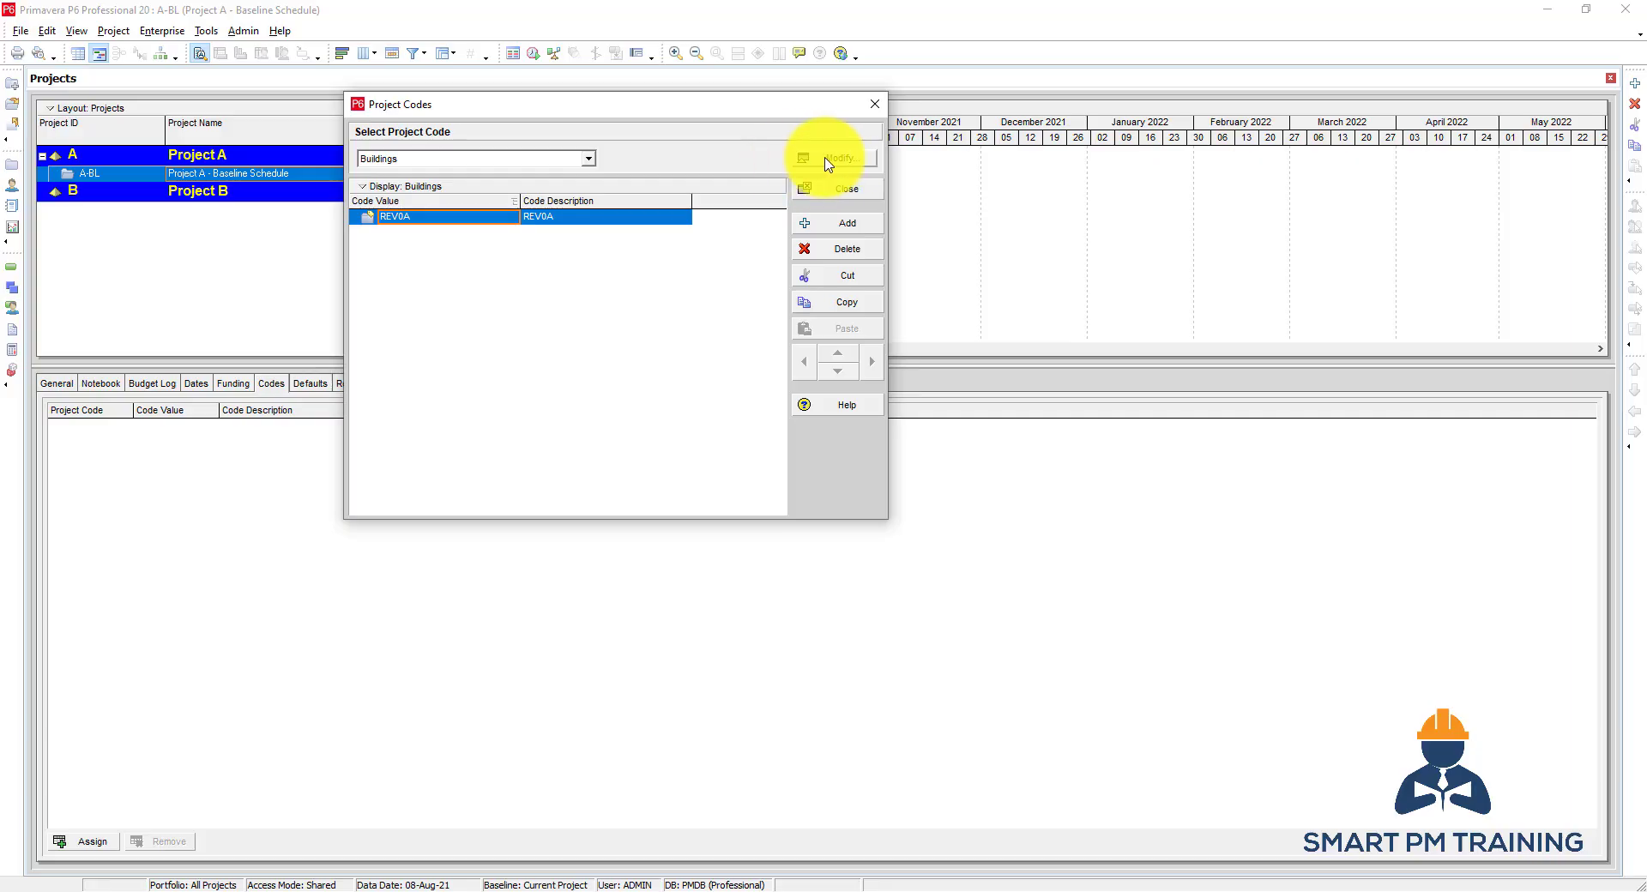
{"action": "left_click", "coordinate": [402, 163]}
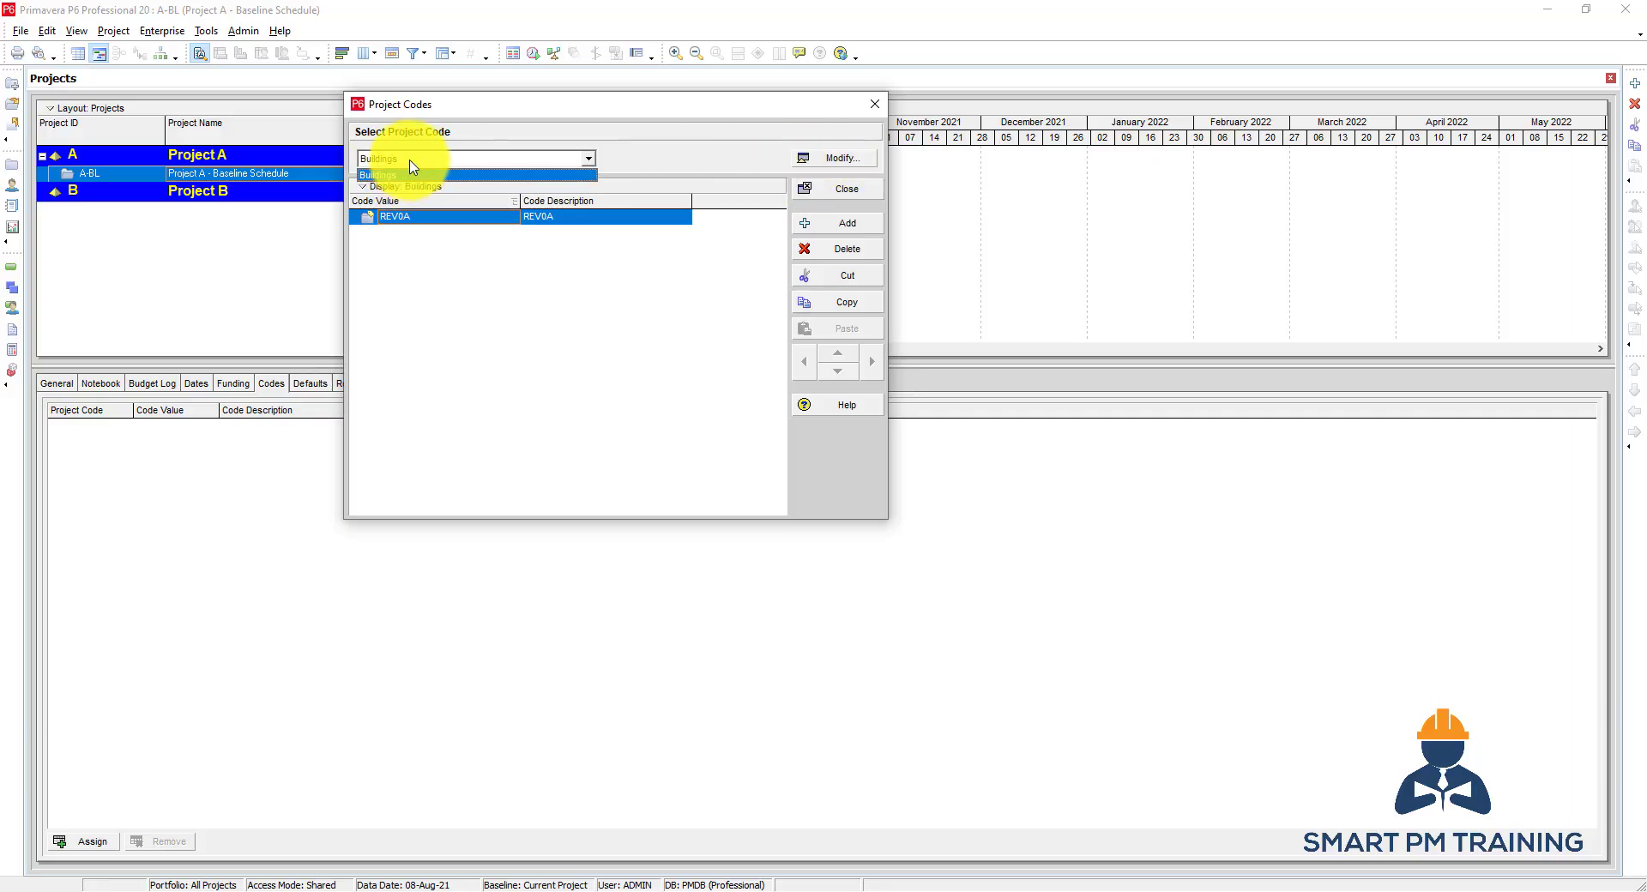
{"action": "left_click", "coordinate": [446, 310]}
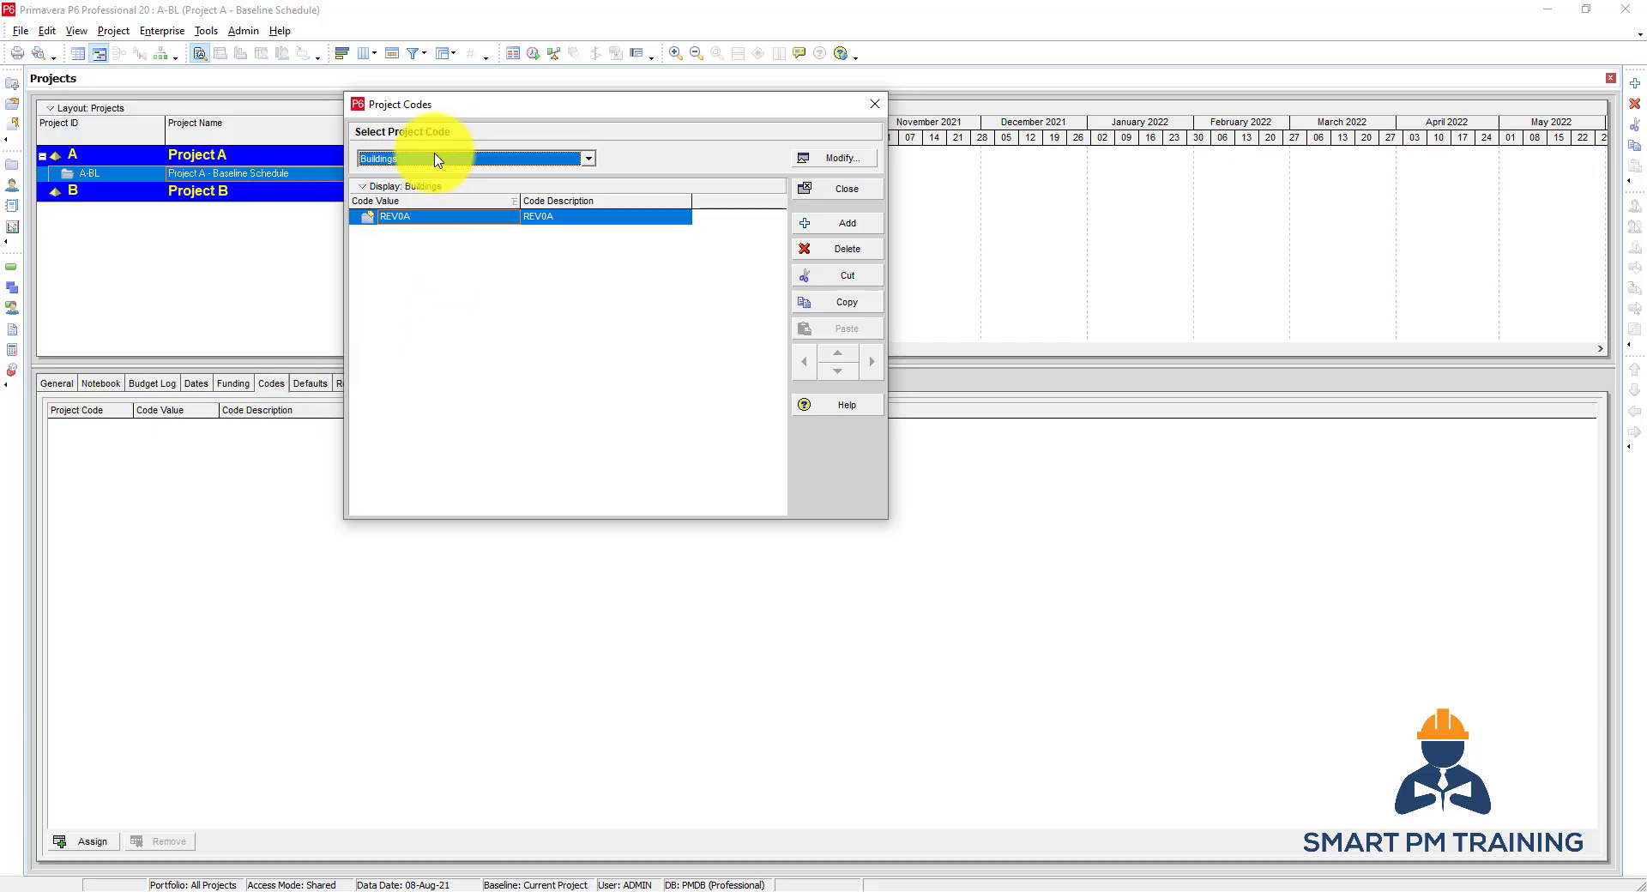
Change the Buildings code value REV0A to COM and its description to Commercial Building
{"action": "left_click", "coordinate": [481, 218]}
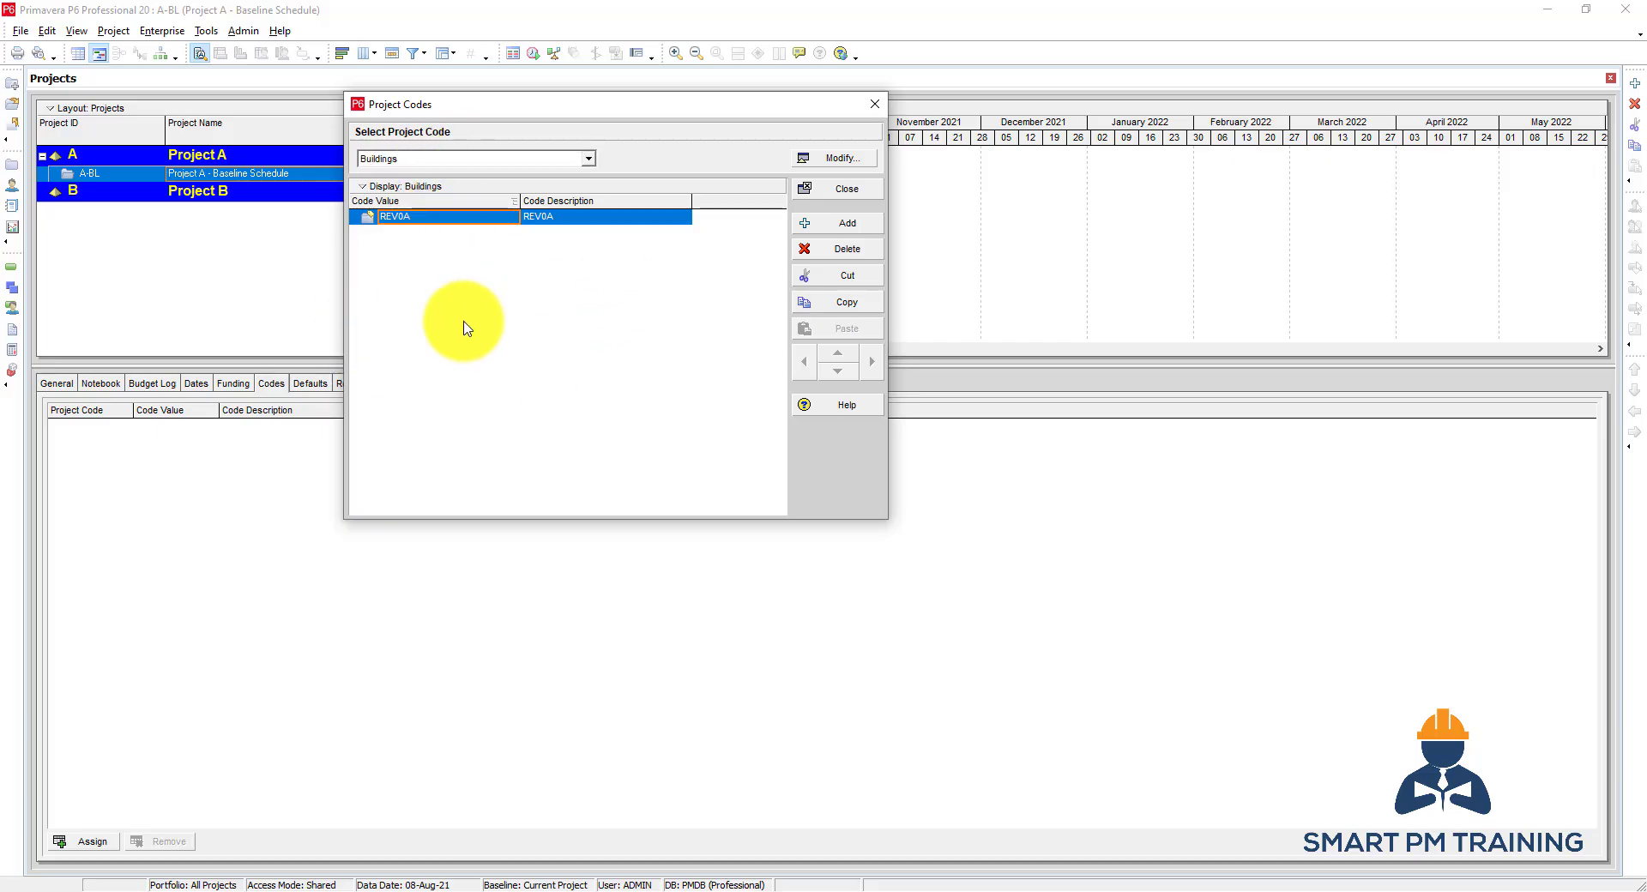
{"action": "left_click", "coordinate": [429, 223]}
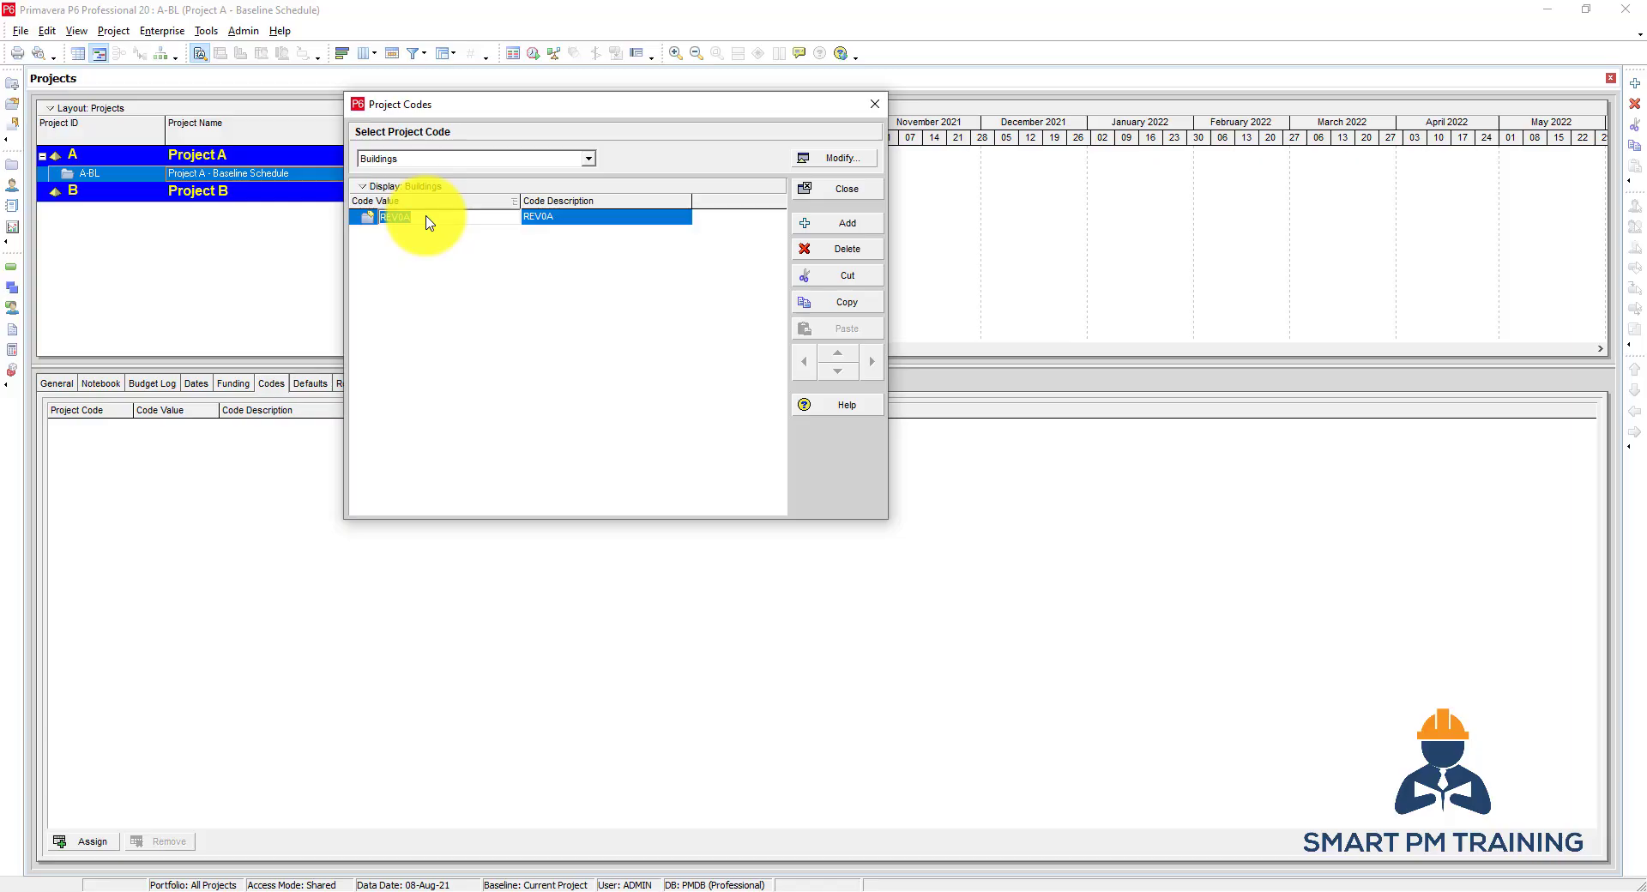
{"action": "type", "text": "Commerc"}
{"action": "double_click", "coordinate": [398, 216]}
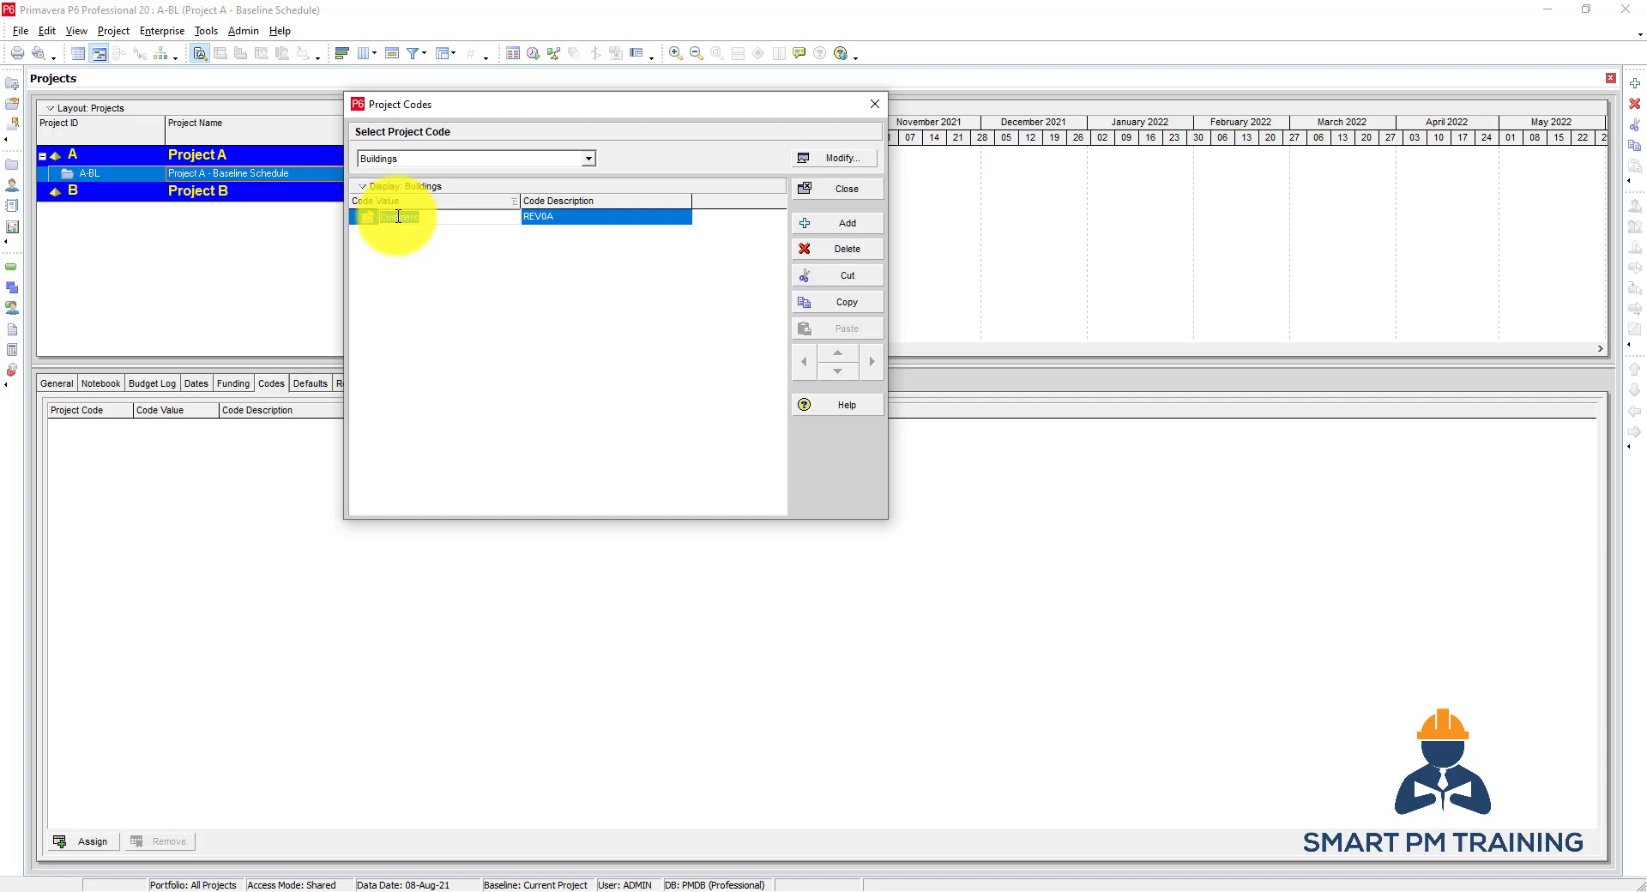
{"action": "type", "text": "COM"}
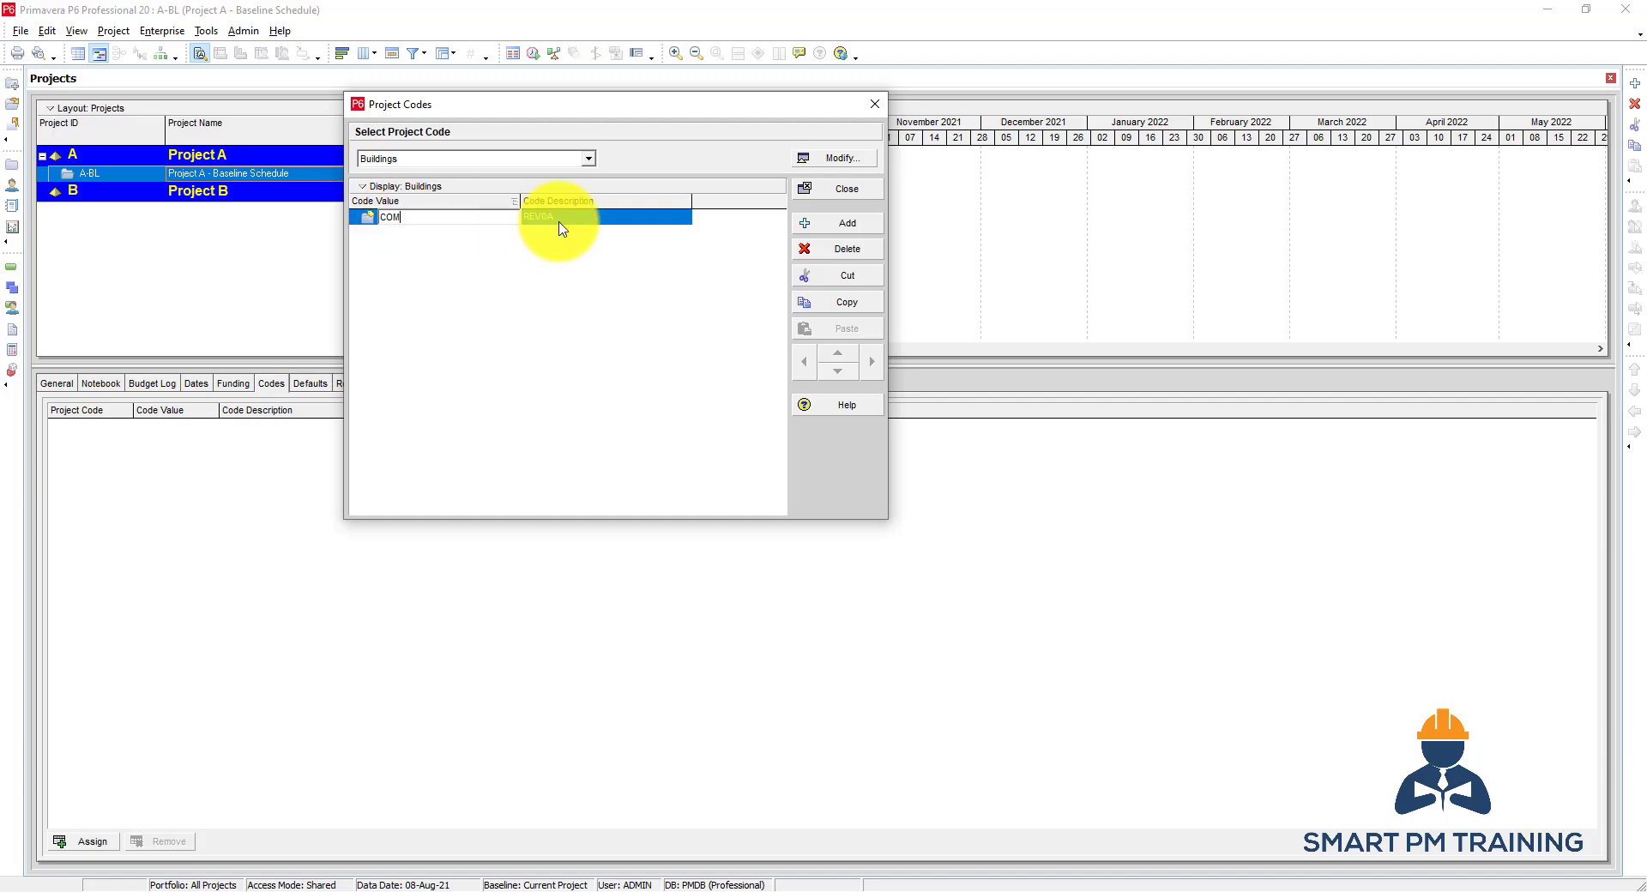
{"action": "left_click", "coordinate": [570, 218]}
{"action": "type", "text": "Com"}
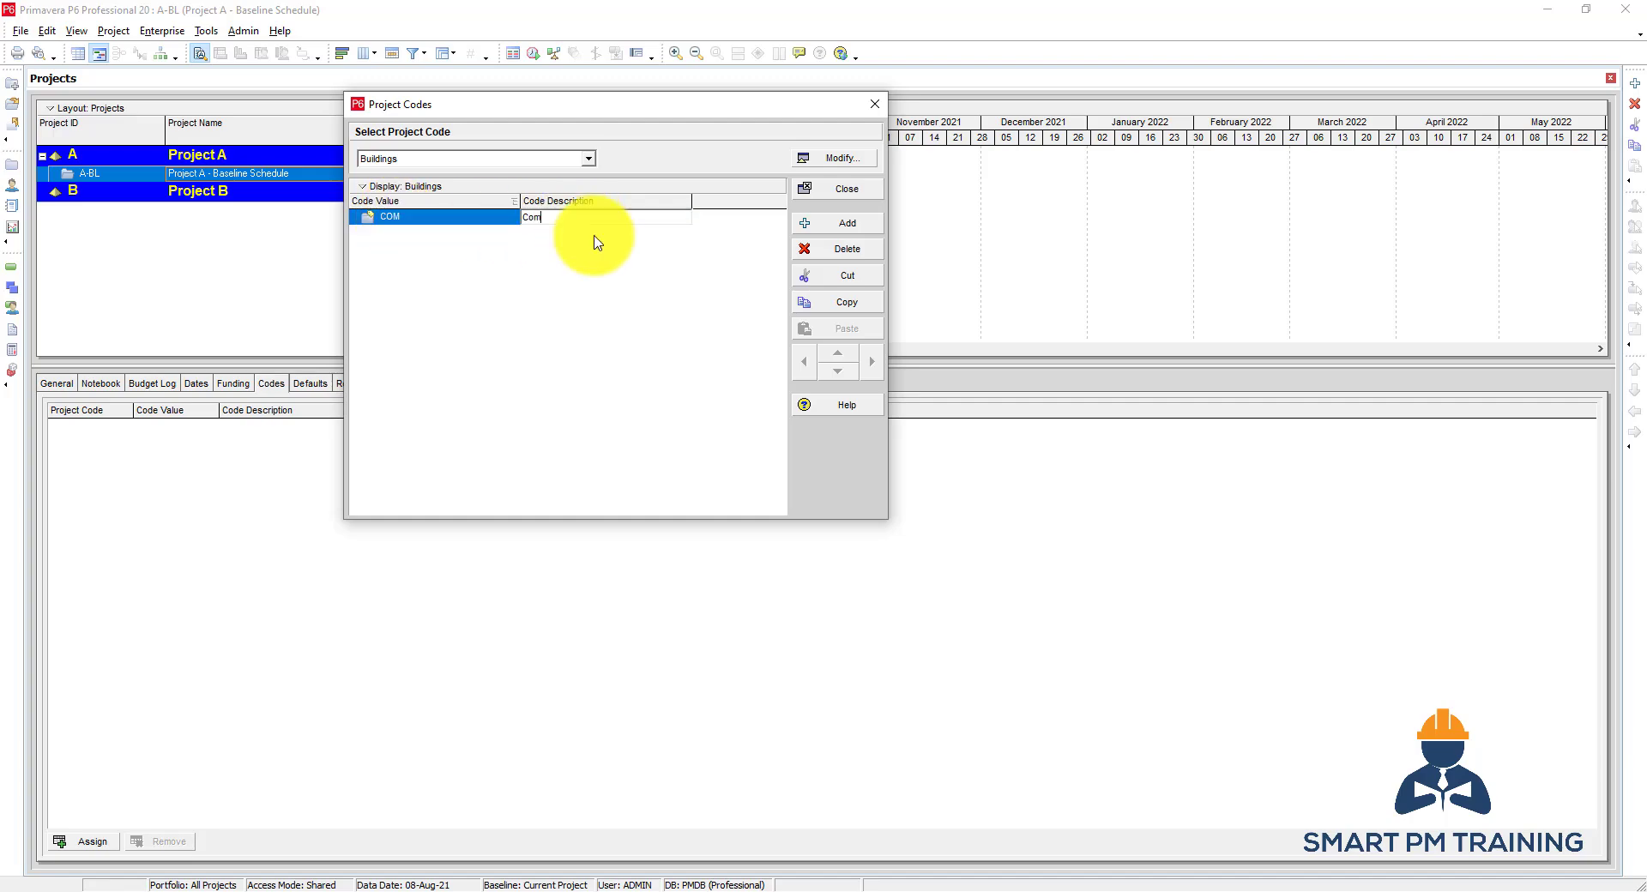
{"action": "type", "text": "mercial Building"}
Add a second Buildings code value RES with the description Residential Building and close the project codes
{"action": "left_click", "coordinate": [819, 224]}
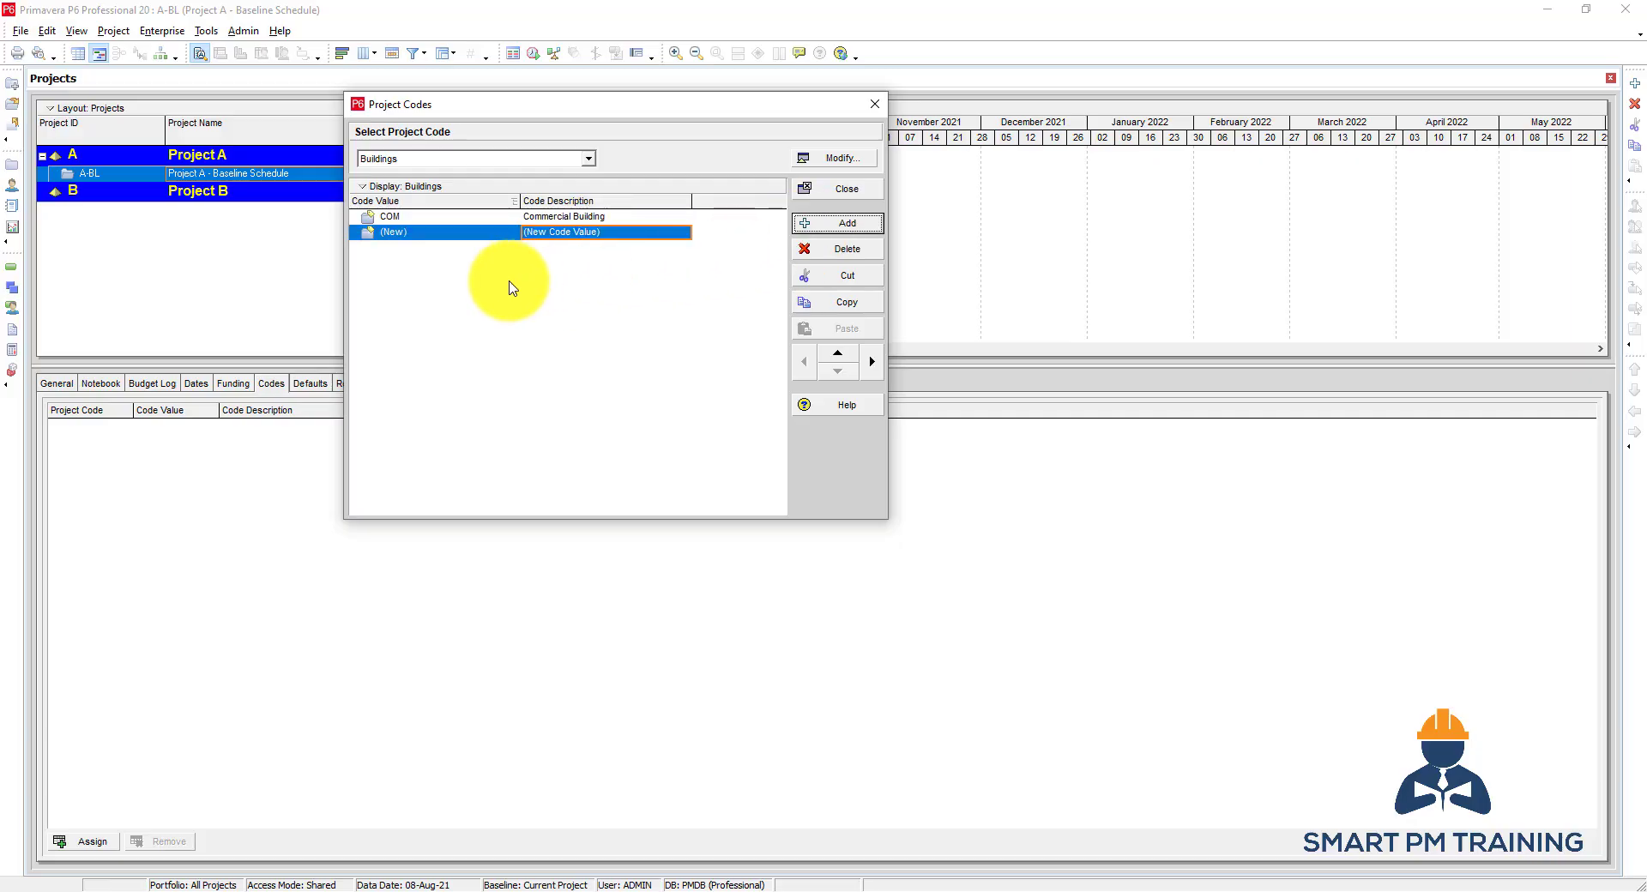
{"action": "left_click", "coordinate": [434, 233]}
{"action": "type", "text": "RES"}
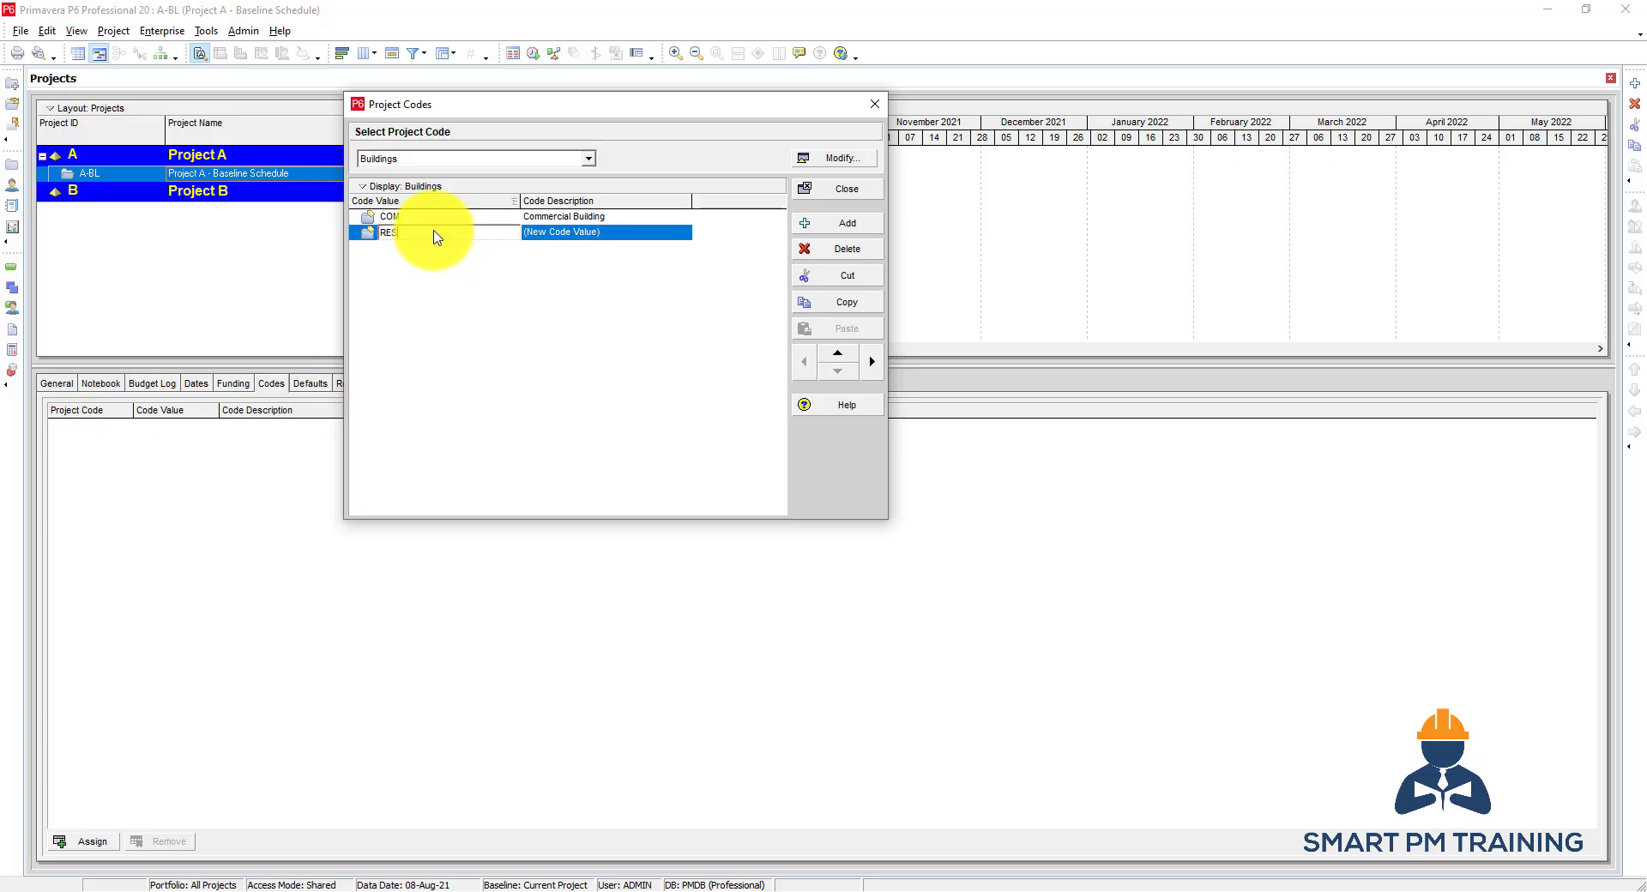
{"action": "left_click", "coordinate": [602, 234]}
{"action": "type", "text": "Res"}
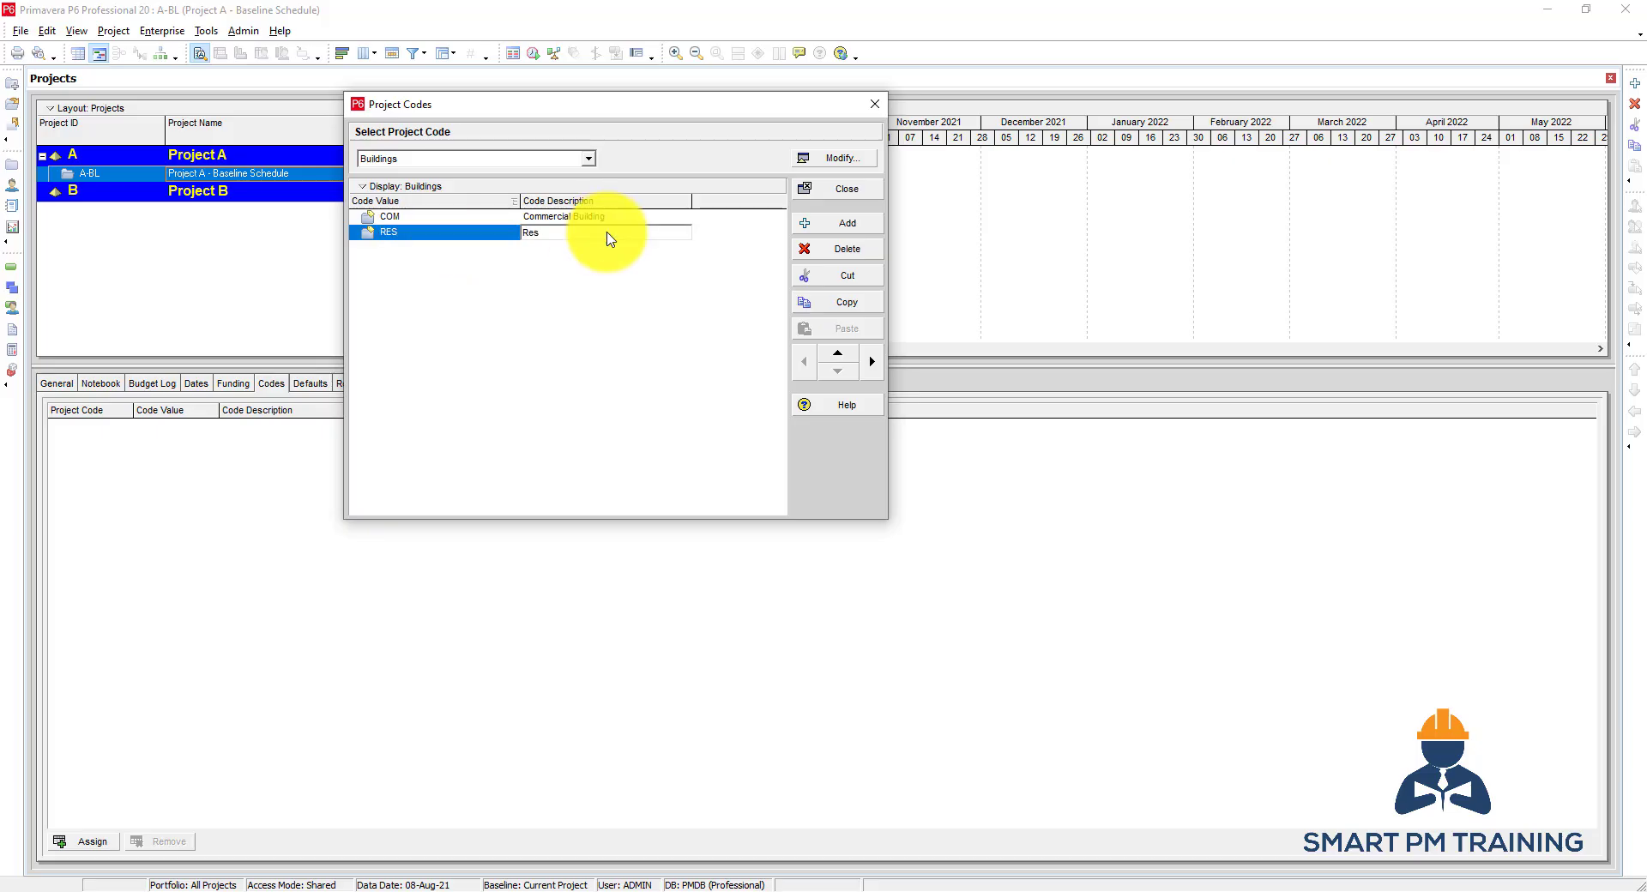
{"action": "type", "text": "idential Building"}
{"action": "left_click", "coordinate": [591, 346]}
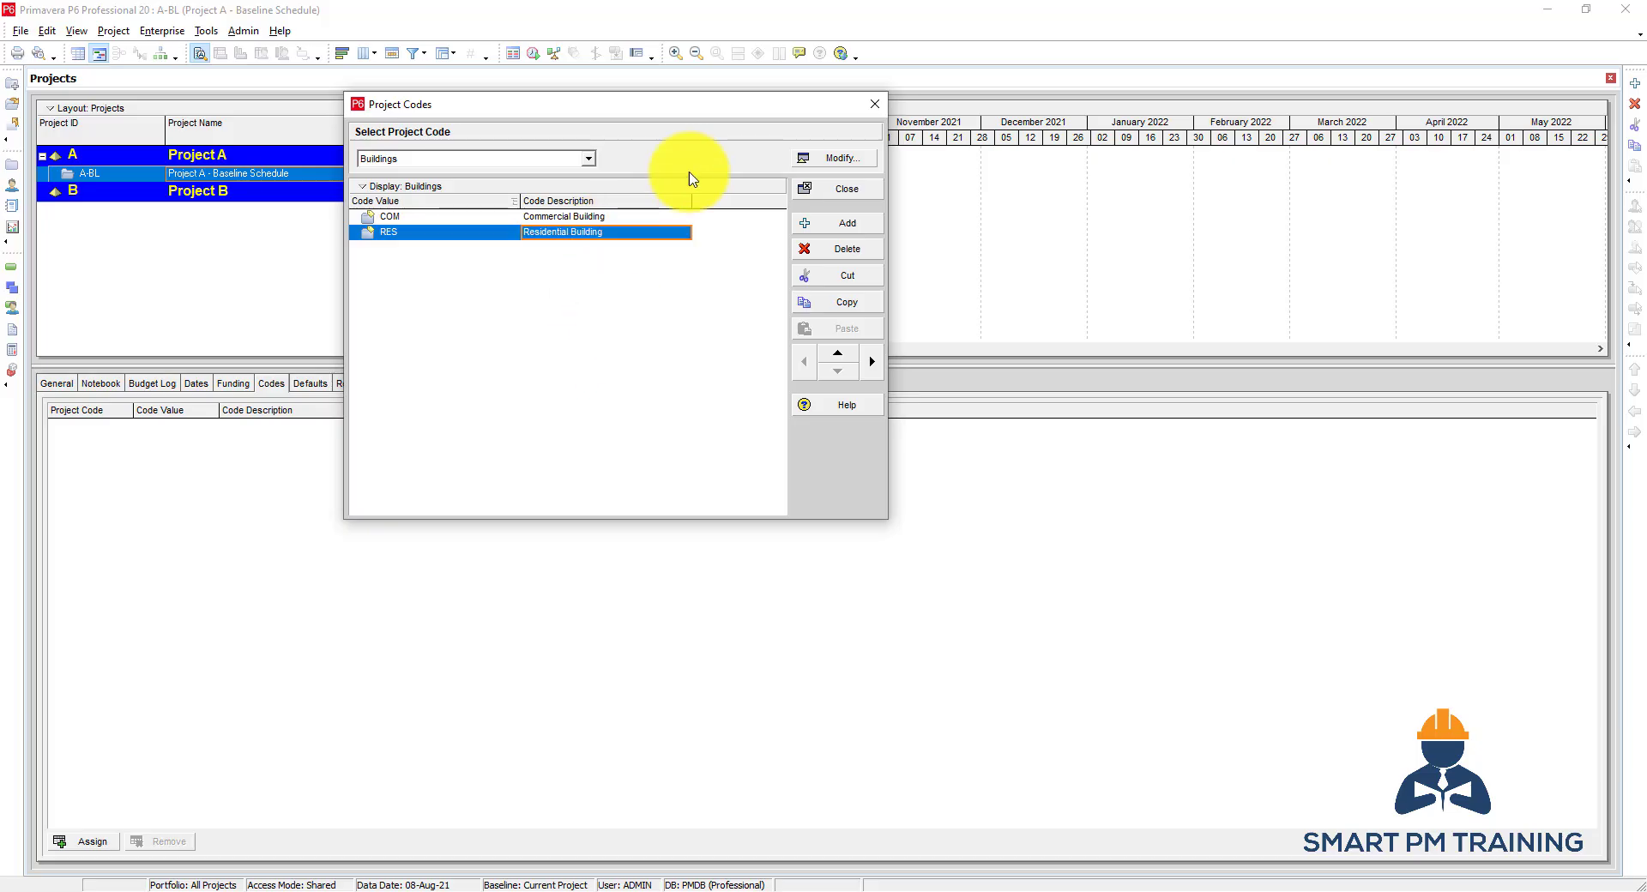
{"action": "left_click", "coordinate": [825, 195]}
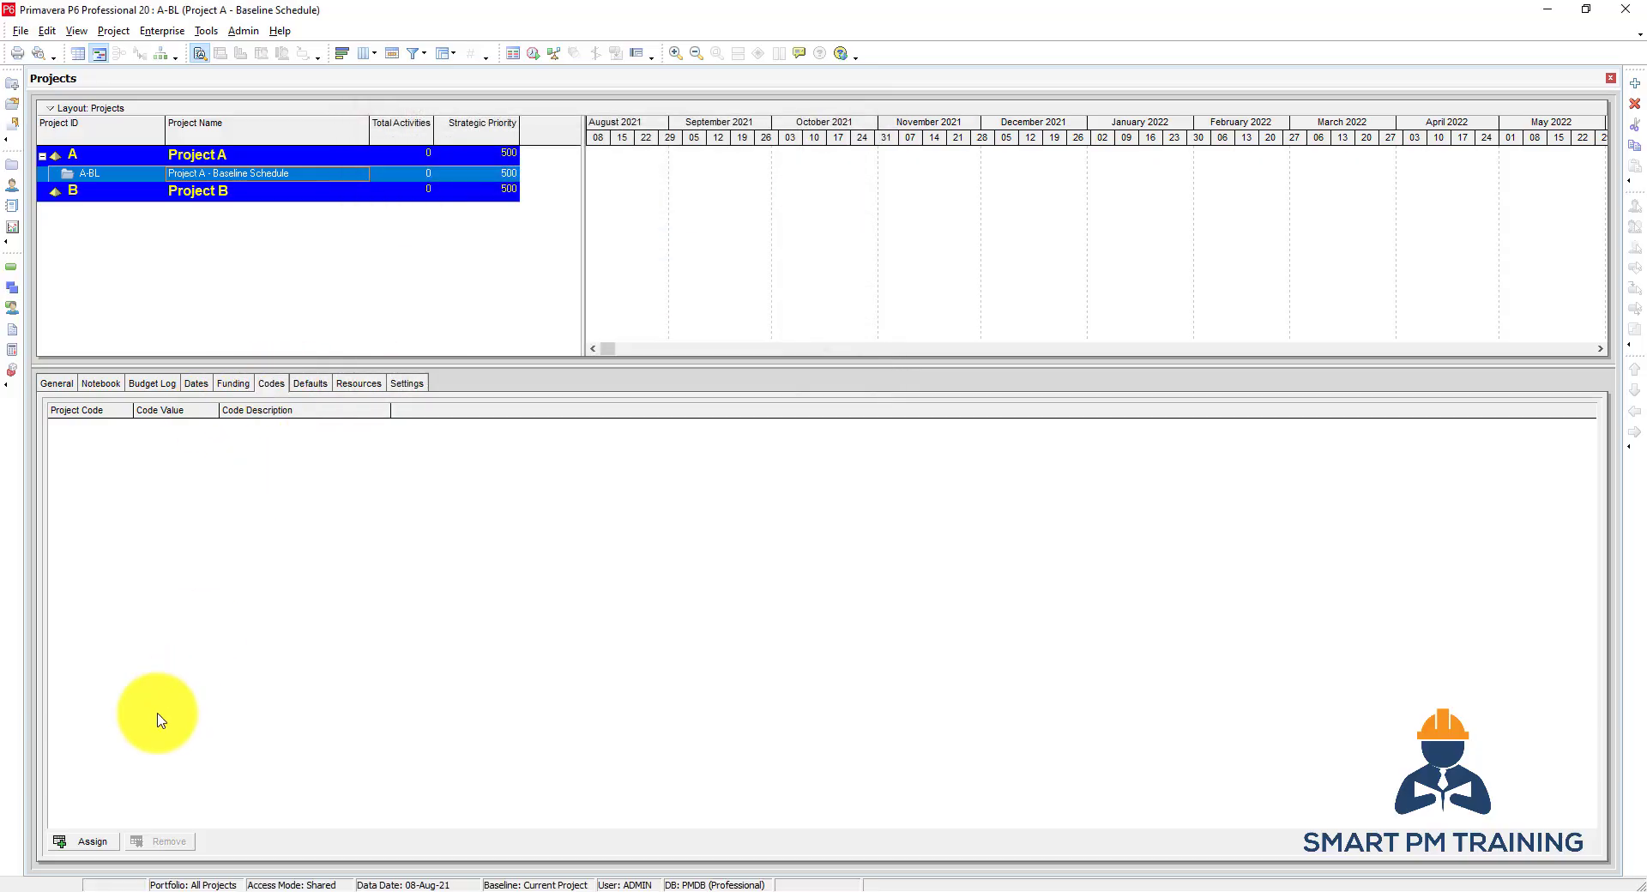
Assign the Buildings code value RES, Residential Building, to the A-BL project
{"action": "left_click", "coordinate": [90, 841]}
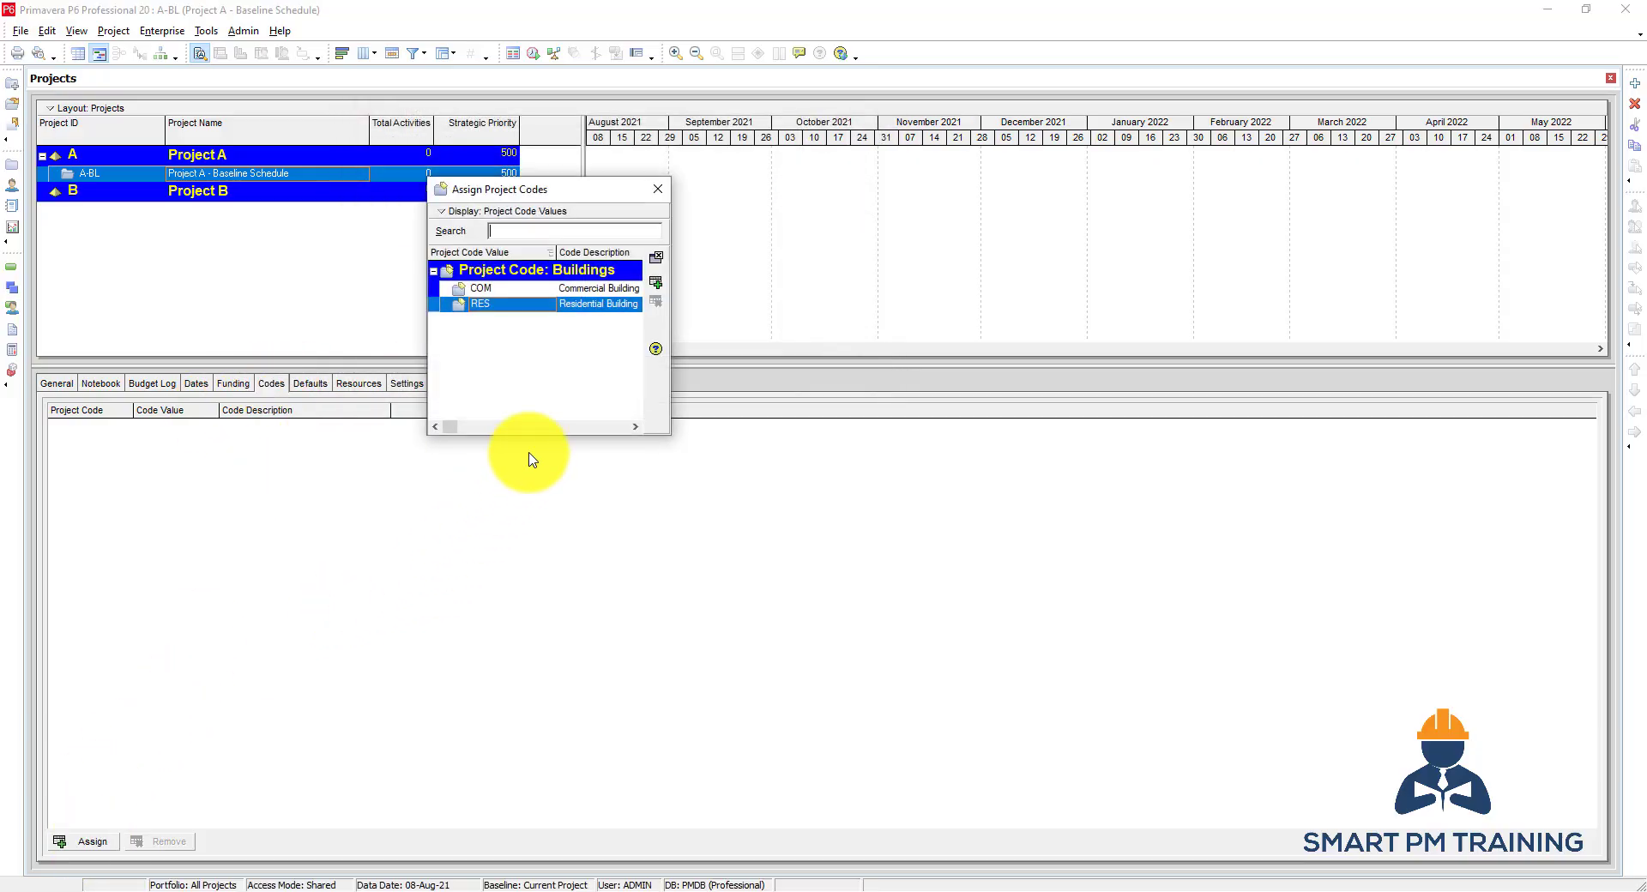
{"action": "double_click", "coordinate": [580, 311]}
{"action": "left_click", "coordinate": [656, 258]}
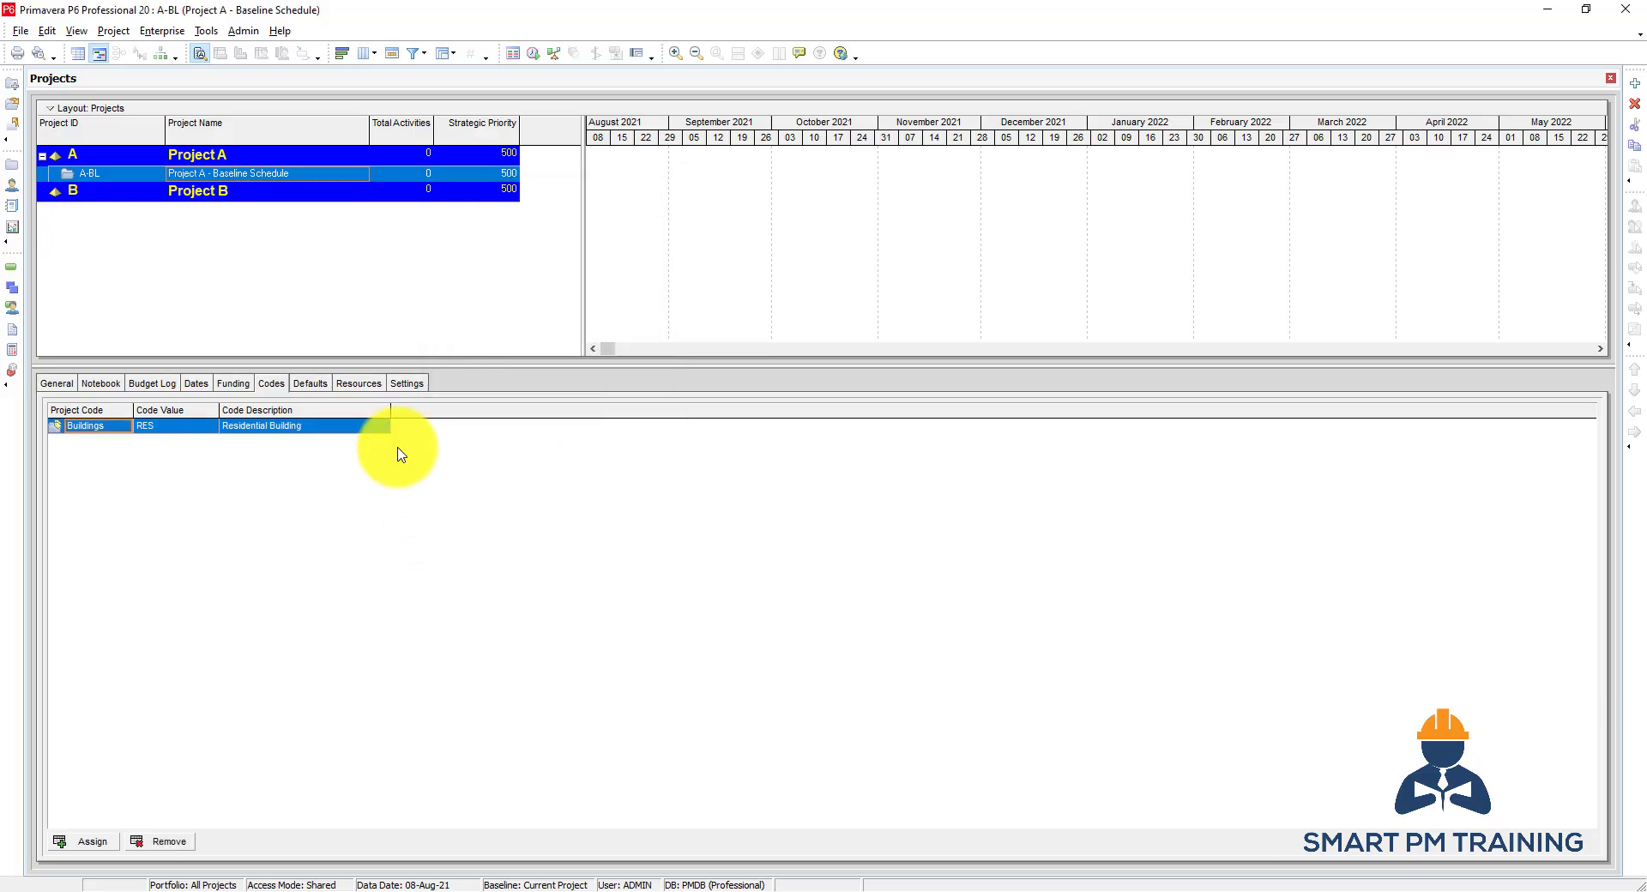
Review the A-BL project's defaults for new activities, the default rate type options for resource assignments, and the project settings
{"action": "left_click", "coordinate": [317, 383]}
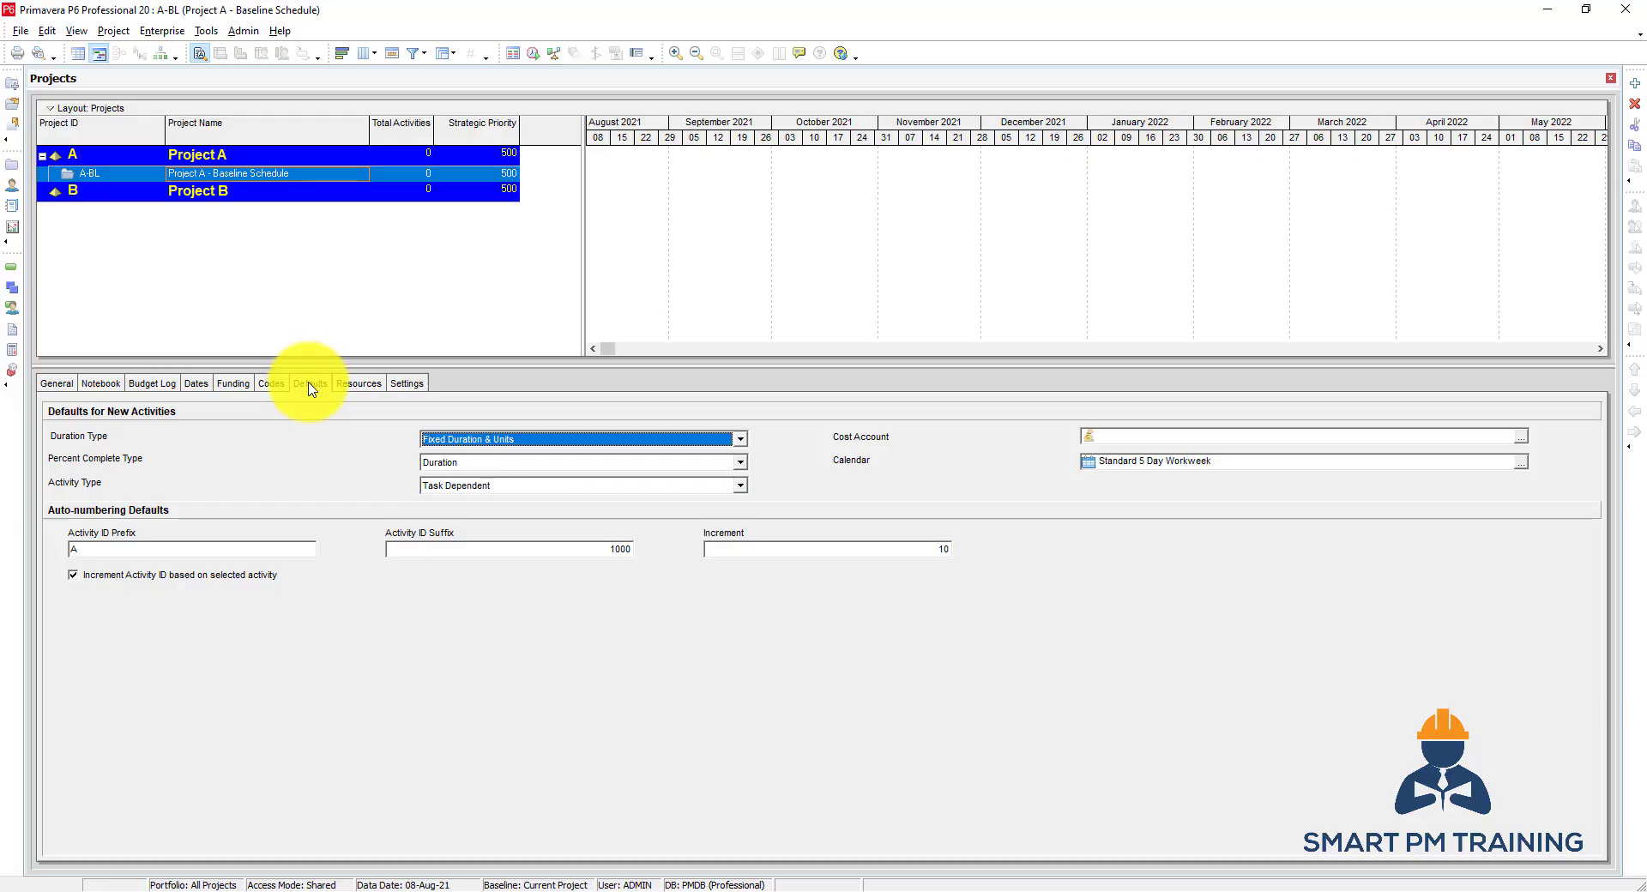
{"action": "left_click", "coordinate": [350, 388]}
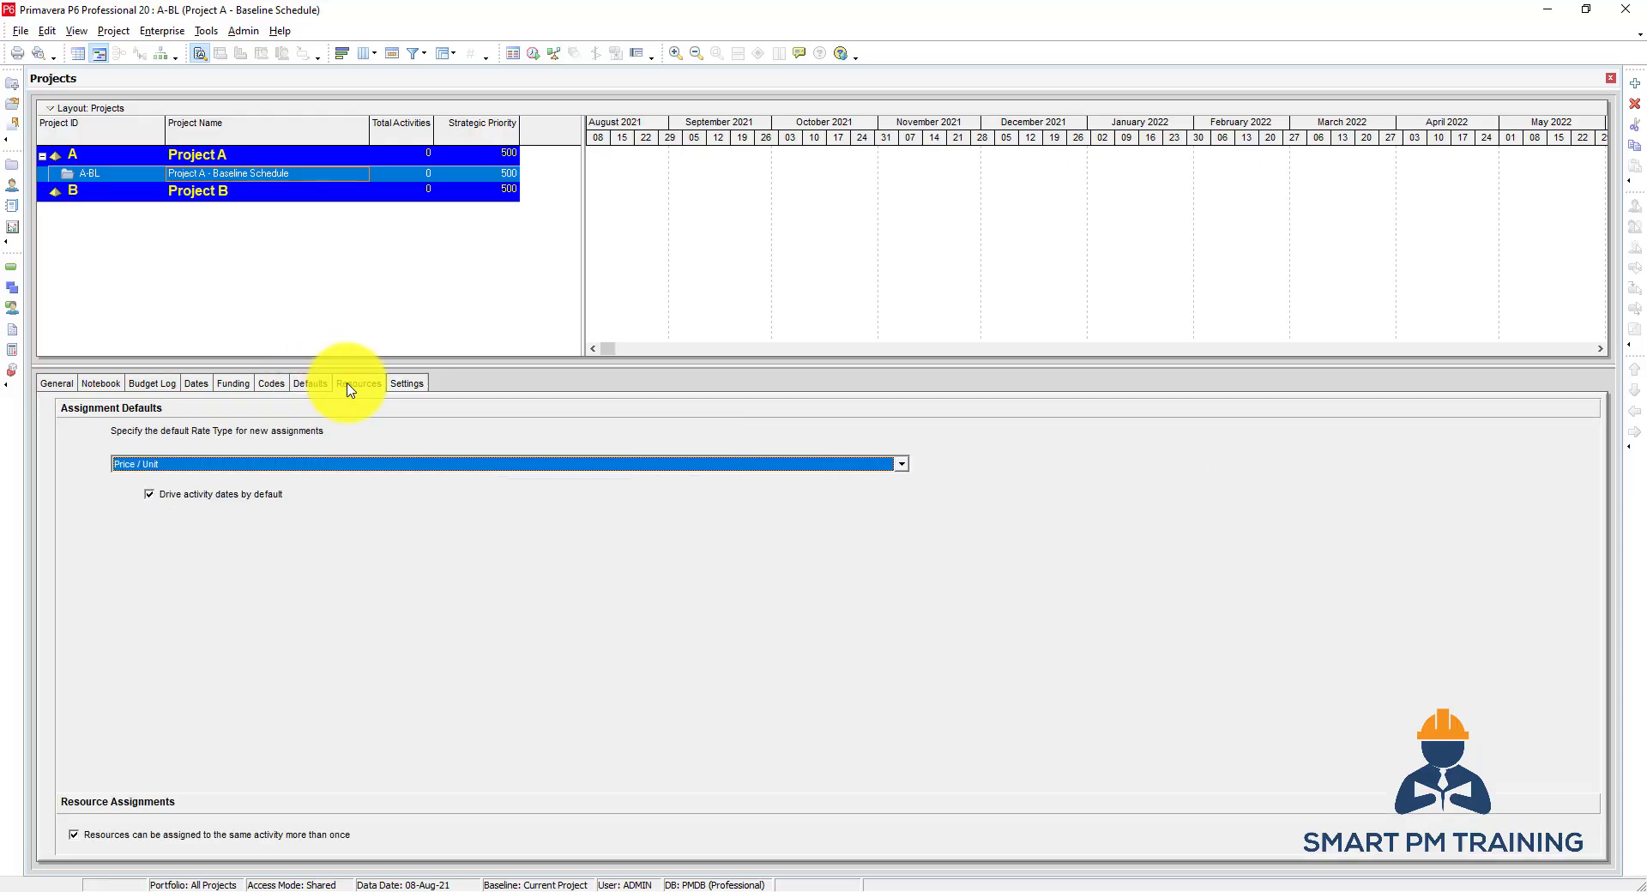
{"action": "left_click", "coordinate": [180, 466]}
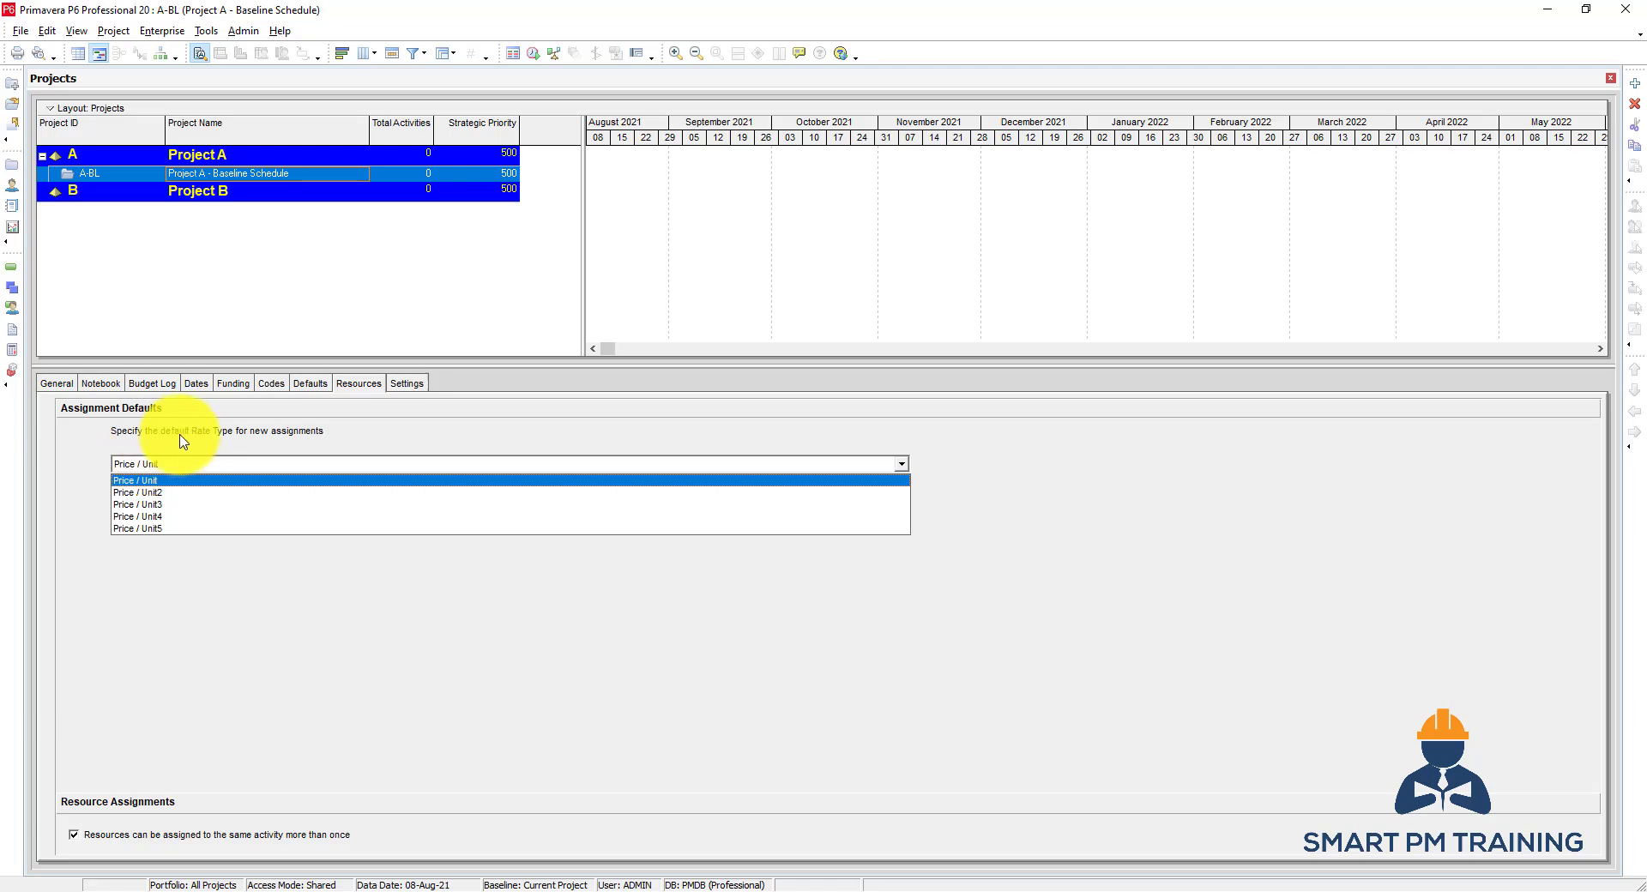
{"action": "left_click", "coordinate": [184, 449]}
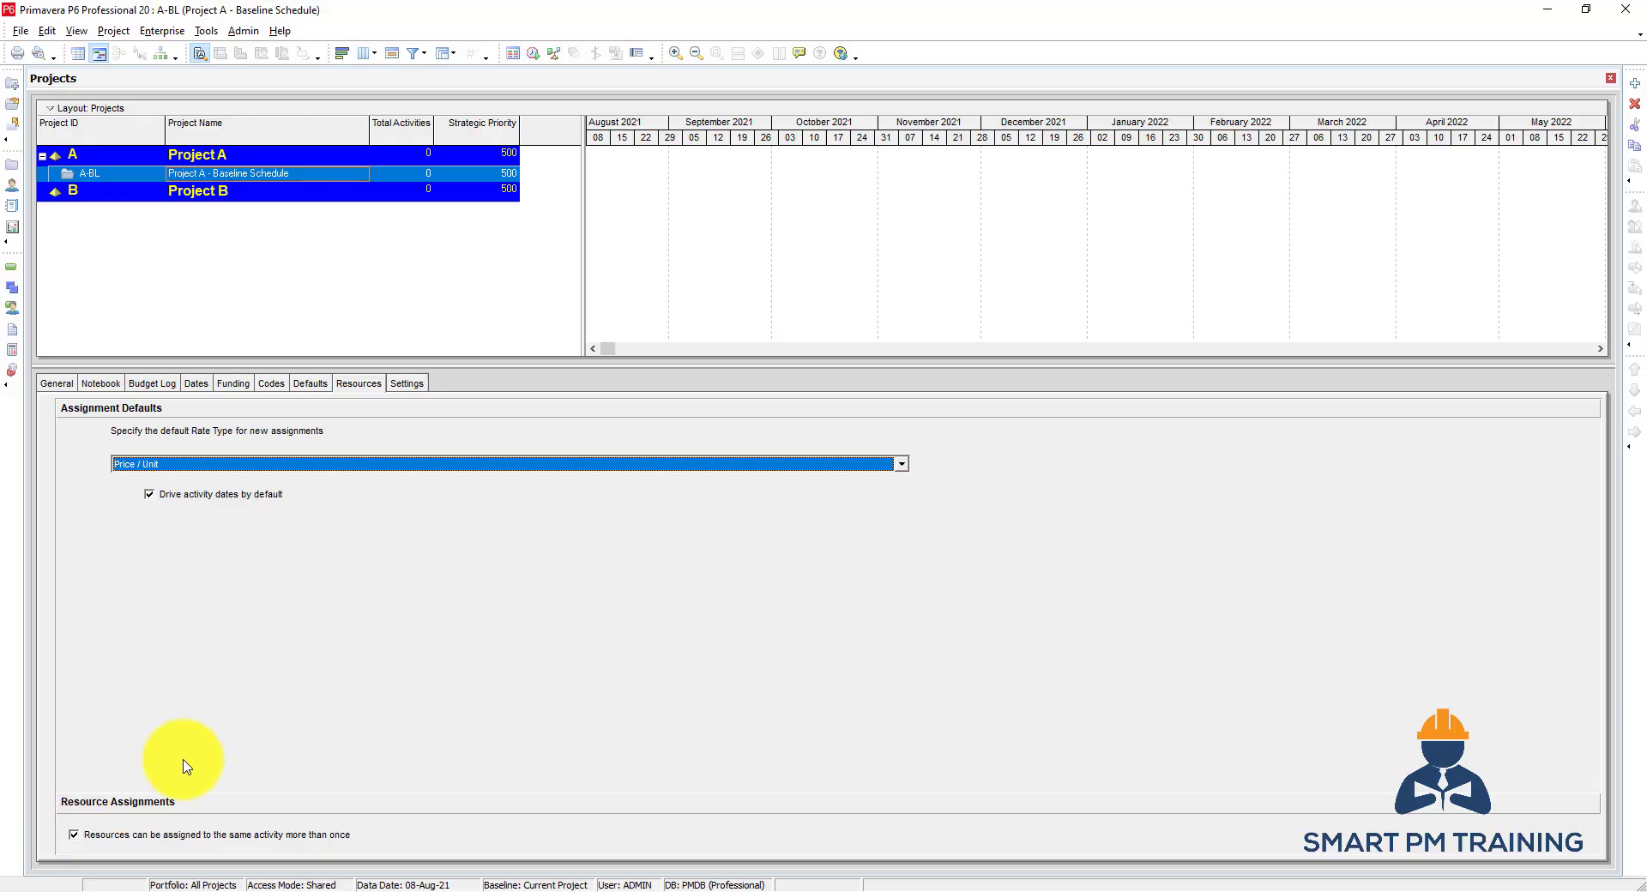
{"action": "left_click", "coordinate": [403, 384]}
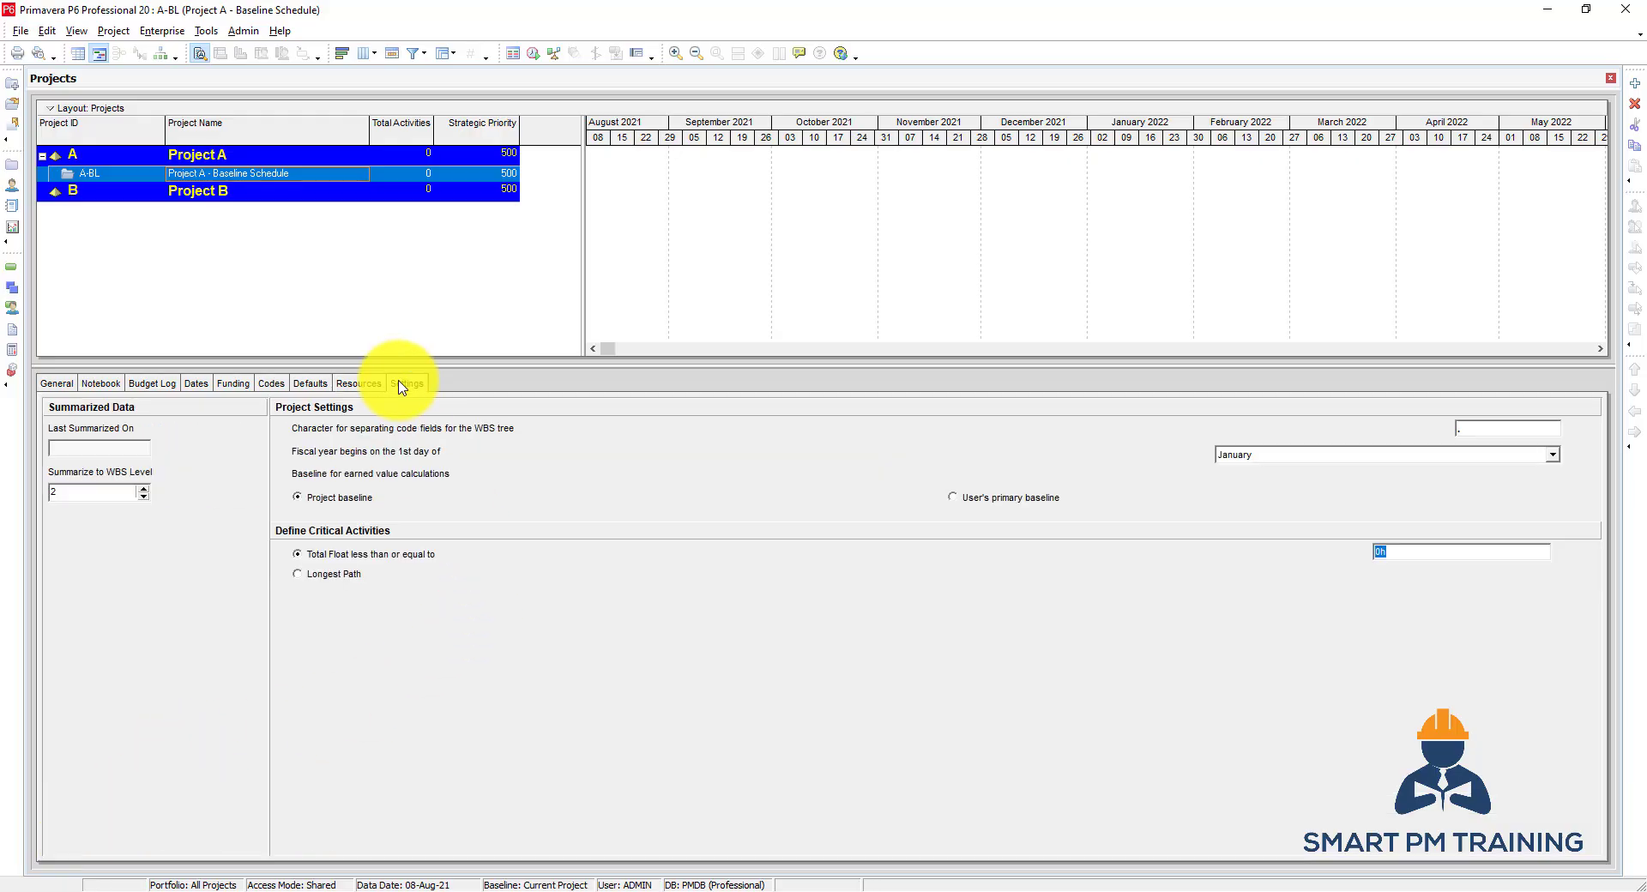